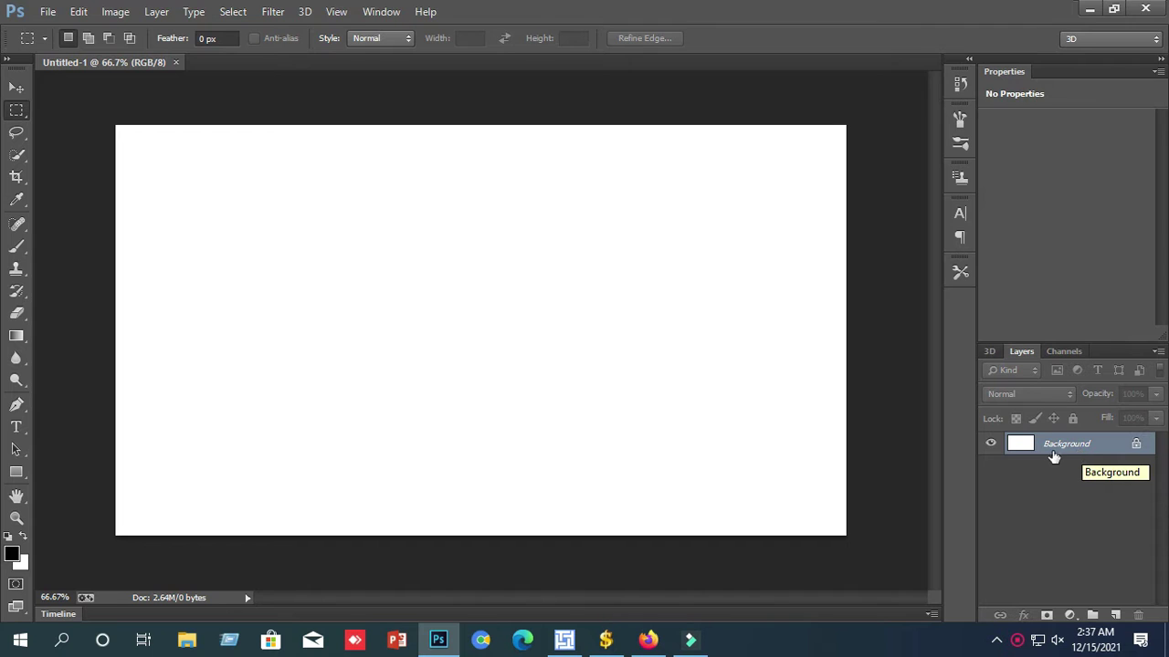
# Add a solid color fill layer in black (000000) above the white background.
pyautogui.click(1071, 618)
pyautogui.click(1063, 245)
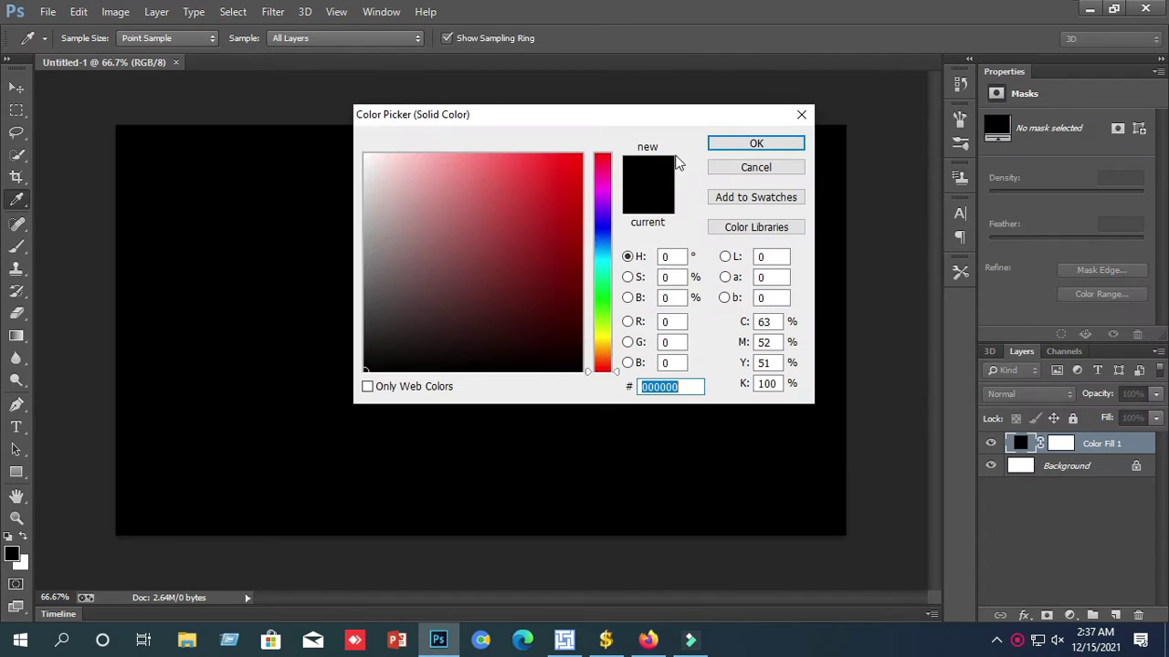
pyautogui.click(754, 146)
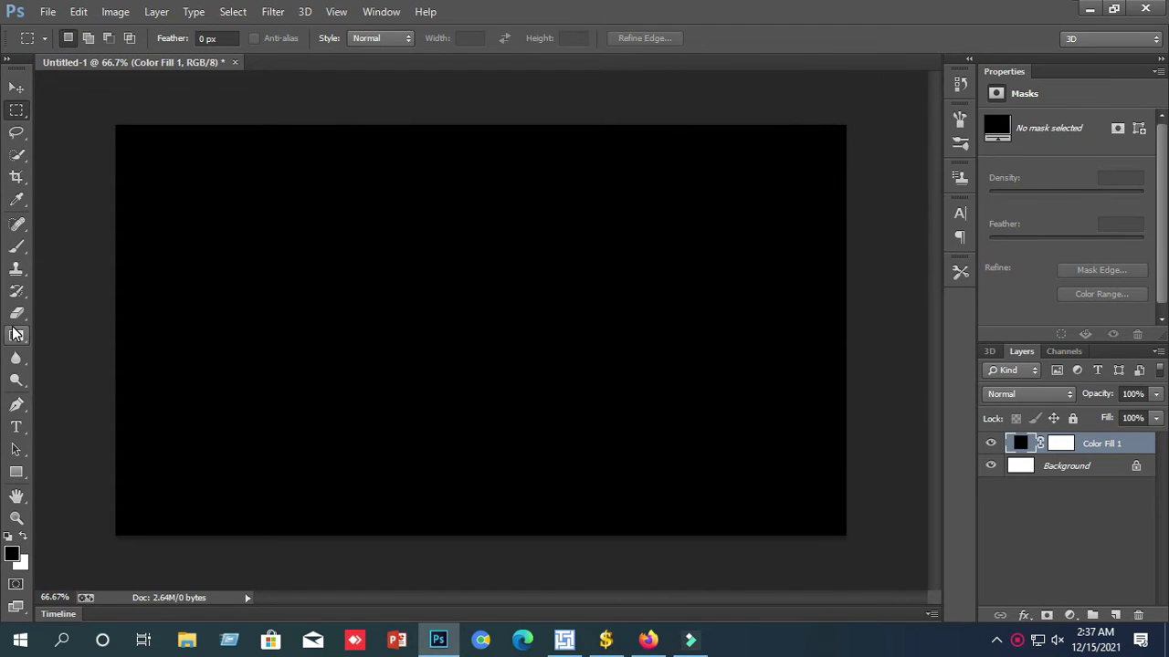
# Add the text "Golden America" to the canvas in the Segoe Script font.
pyautogui.click(17, 428)
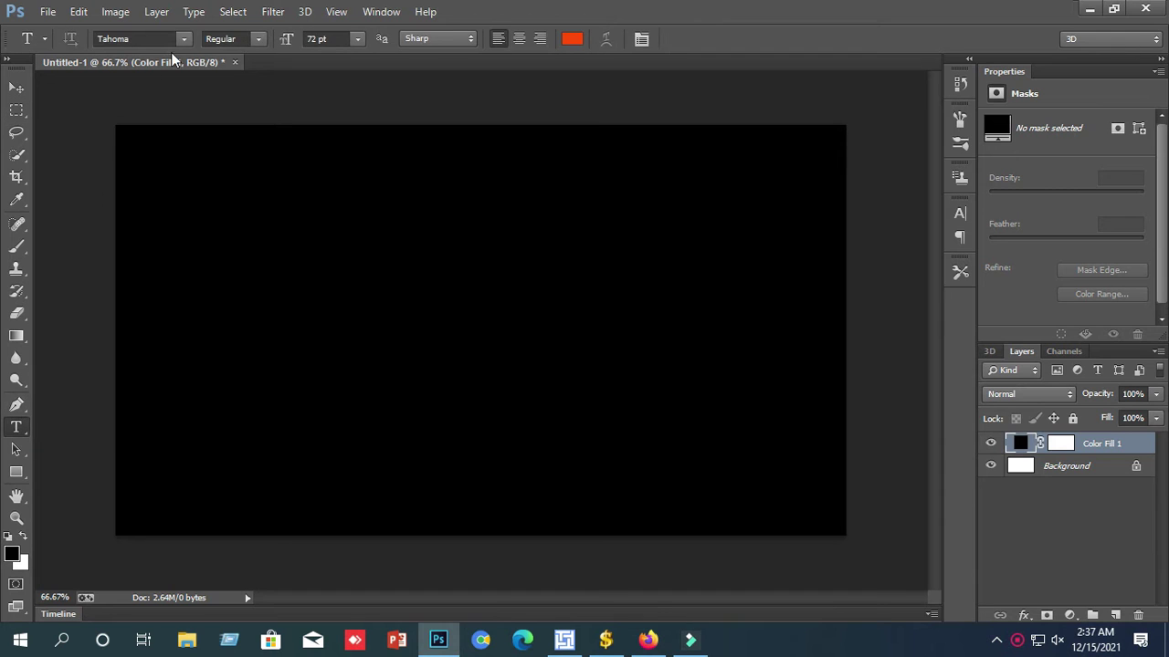
pyautogui.click(184, 38)
pyautogui.scroll(-2, 214, 253)
pyautogui.scroll(6, 205, 317)
pyautogui.scroll(9, 205, 316)
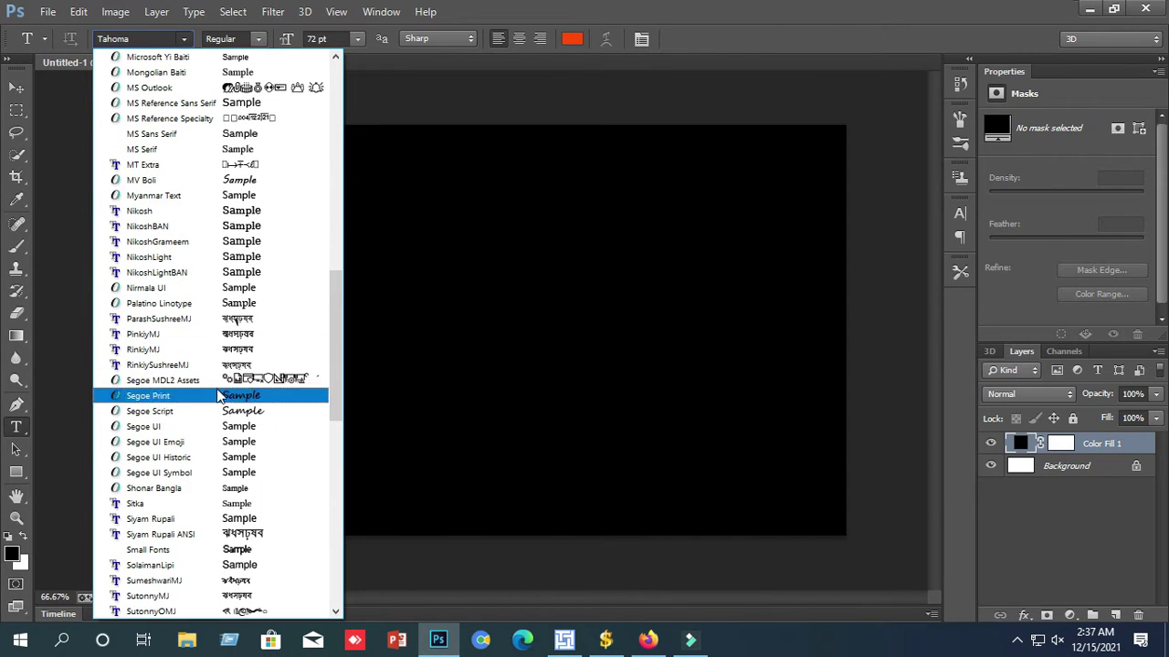
pyautogui.click(216, 411)
pyautogui.click(343, 320)
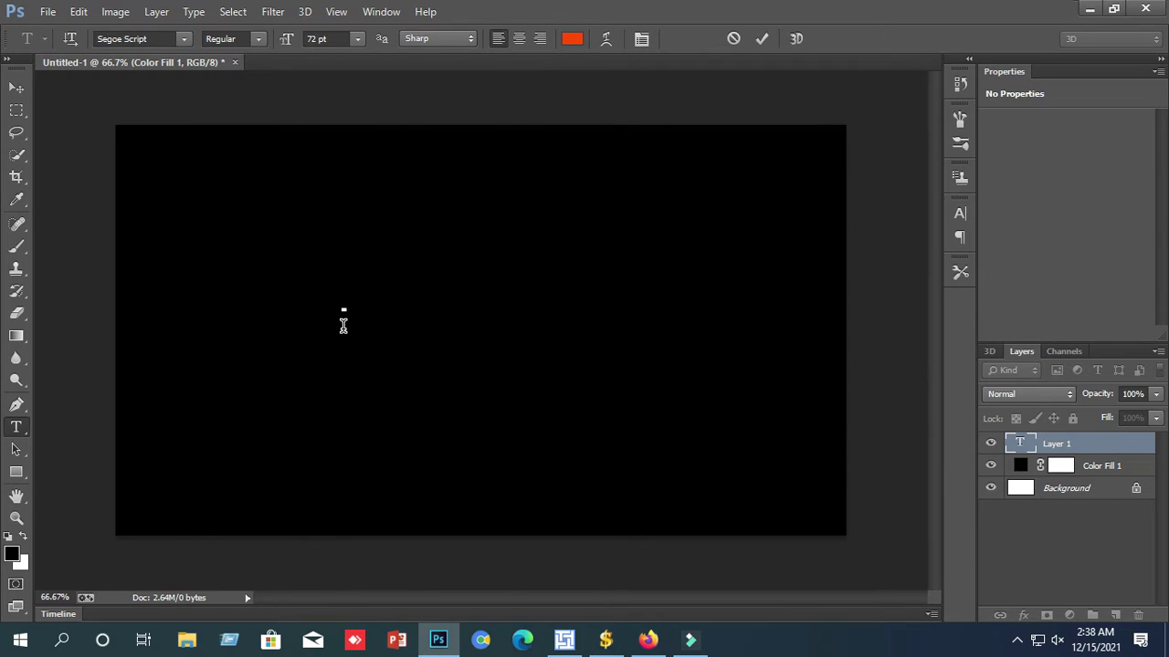
pyautogui.write('Golde')
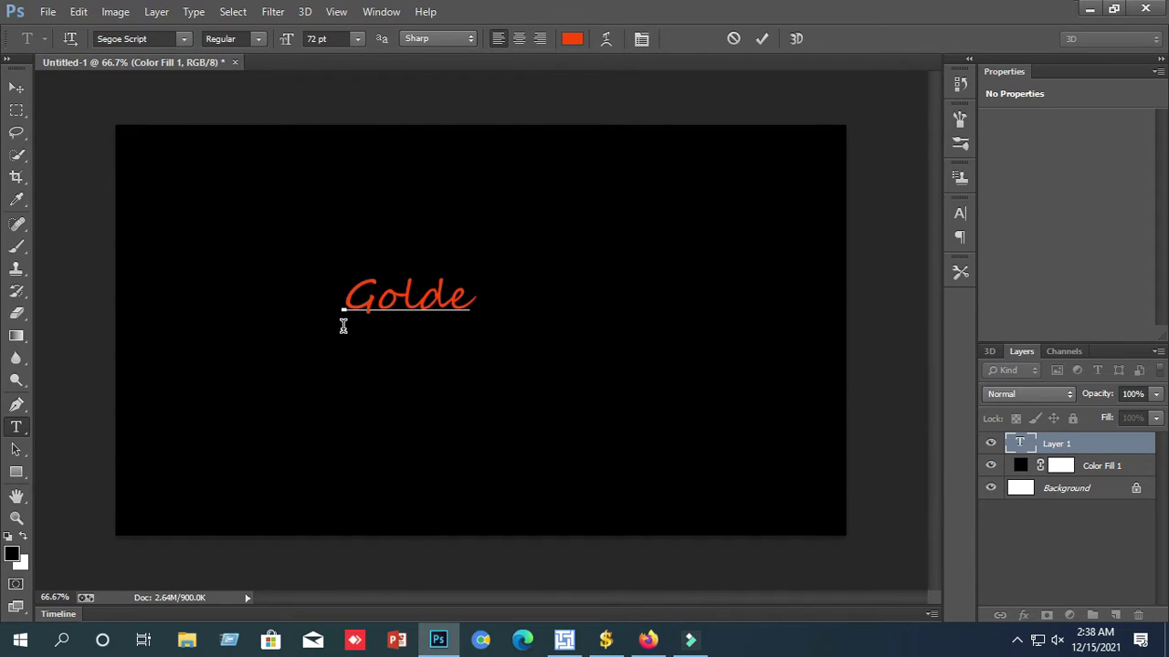
pyautogui.write('n America')
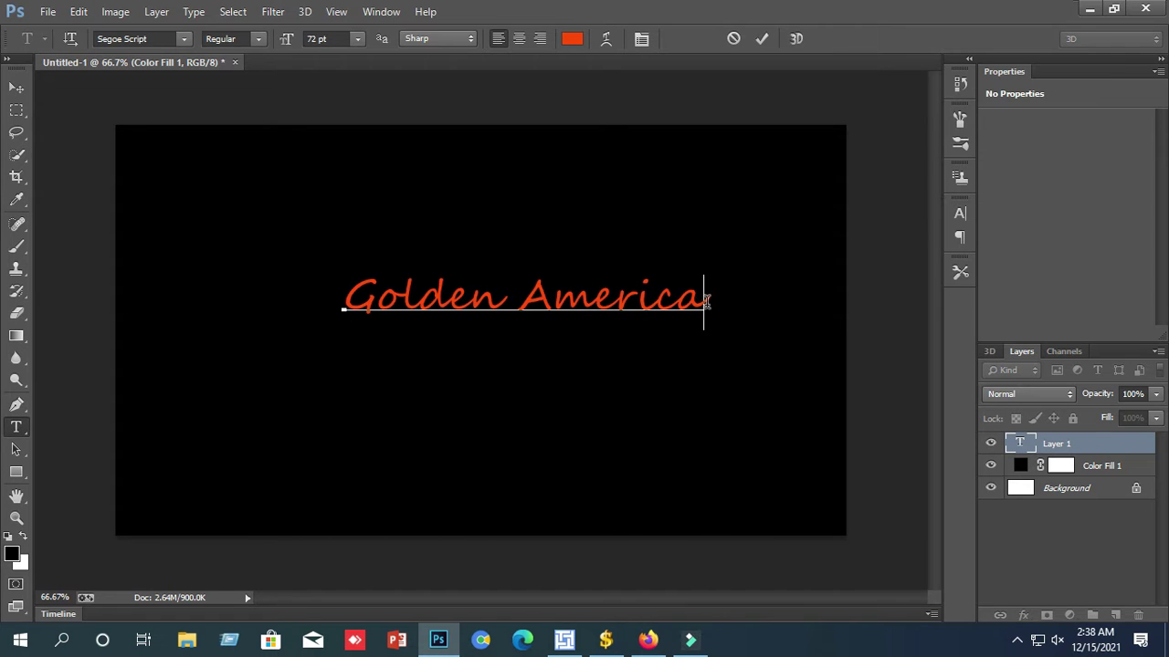
# Recolor the whole "Golden America" text to a dark yellow.
pyautogui.hotkey('ctrl', 'a')
pyautogui.click(570, 40)
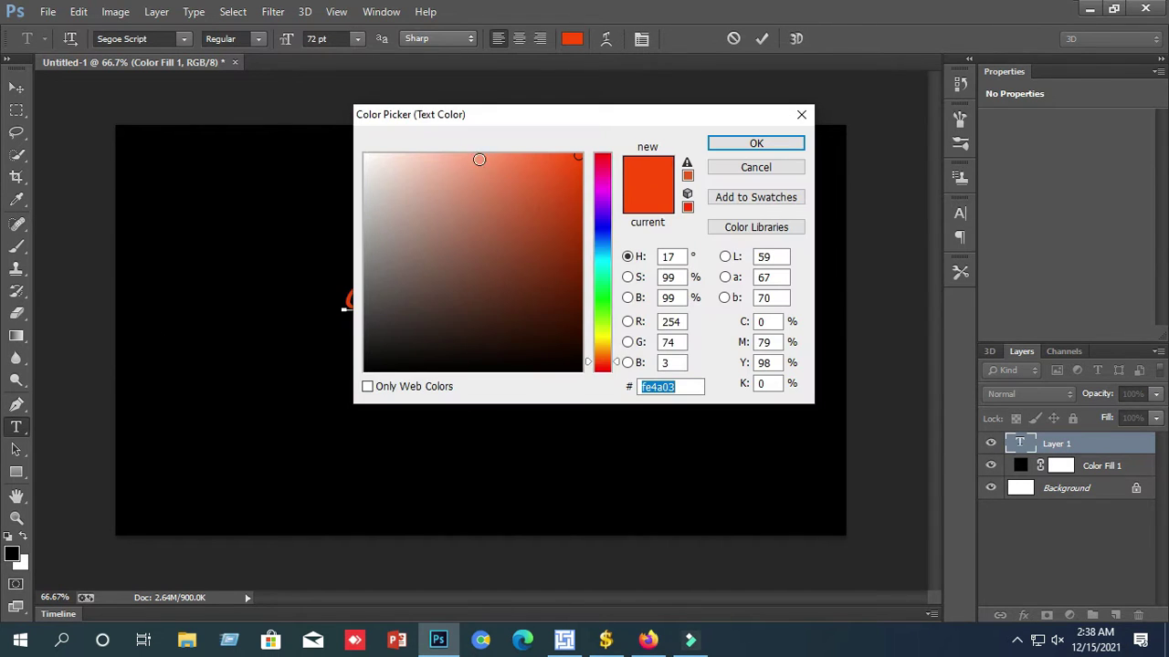
pyautogui.moveTo(603, 348); pyautogui.dragTo(598, 326)
pyautogui.click(577, 210)
pyautogui.click(756, 143)
pyautogui.hotkey('ctrl', 'Return')
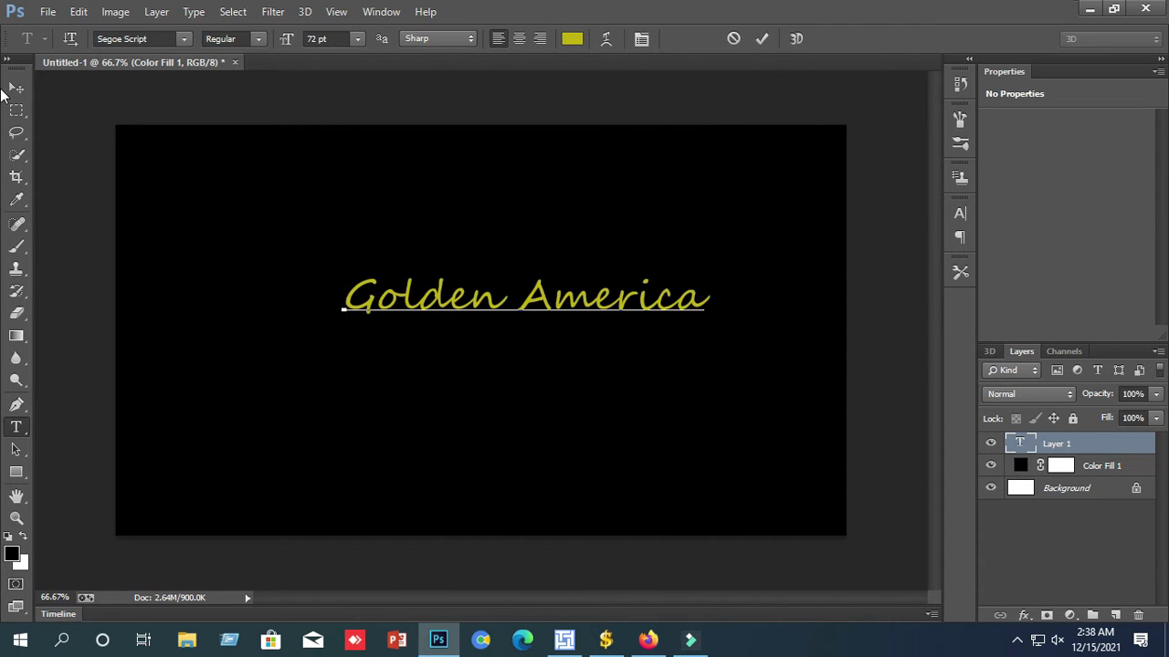
# Enlarge the text to about 146% width and 281% height and place it near the middle of the canvas.
pyautogui.press('v')
pyautogui.moveTo(369, 310); pyautogui.dragTo(331, 328)
pyautogui.hotkey('ctrl', 't')
pyautogui.moveTo(302, 289); pyautogui.dragTo(186, 222)
pyautogui.moveTo(666, 350); pyautogui.dragTo(719, 374)
pyautogui.moveTo(461, 298); pyautogui.dragTo(513, 319)
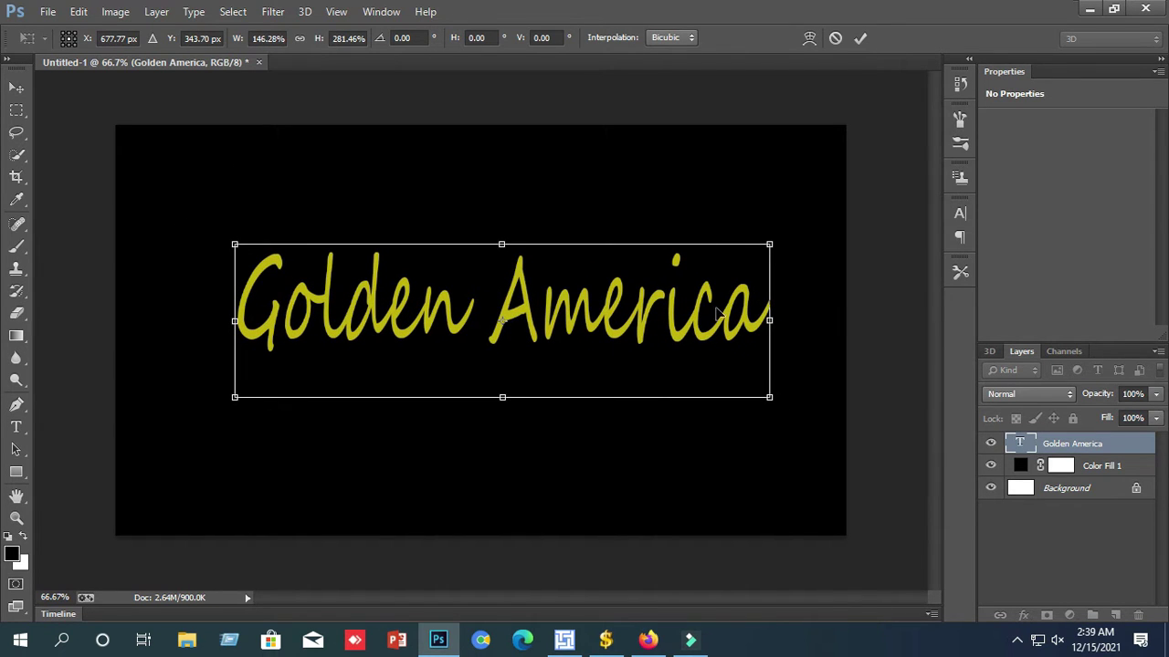
# Commit the text transform and recolor the whole "Golden America" text to white (ffffff).
pyautogui.click(16, 426)
pyautogui.press('Return')
pyautogui.click(437, 315)
pyautogui.hotkey('ctrl', 'a')
pyautogui.click(571, 39)
pyautogui.write('ffffff')
pyautogui.press('Return')
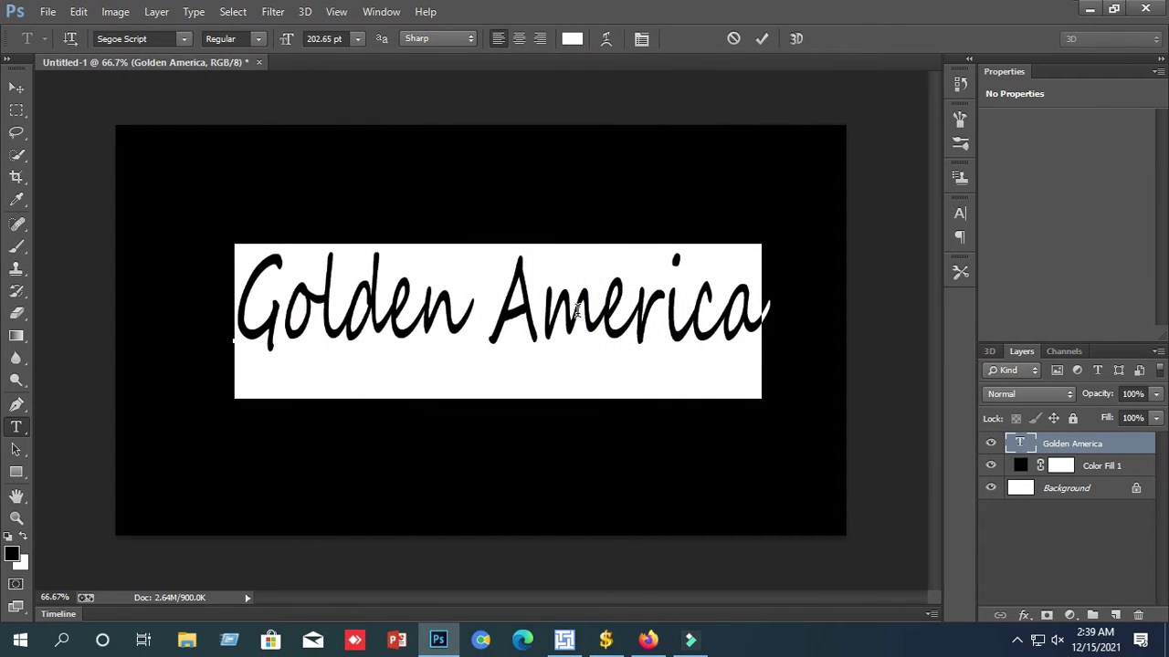
# Move the white text down into the lower half of the canvas.
pyautogui.click(16, 86)
pyautogui.moveTo(318, 308); pyautogui.dragTo(311, 342)
pyautogui.moveTo(442, 352); pyautogui.dragTo(442, 398)
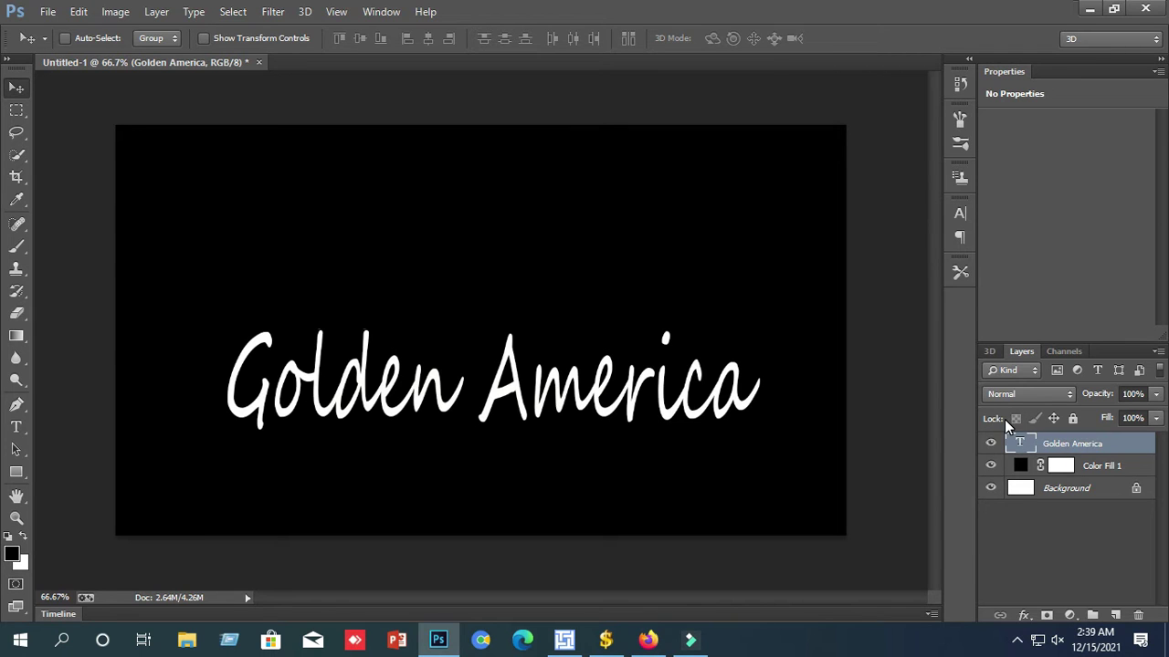
# Duplicate the text layer as "Golden America copy".
pyautogui.rightClick(1055, 449)
pyautogui.click(738, 153)
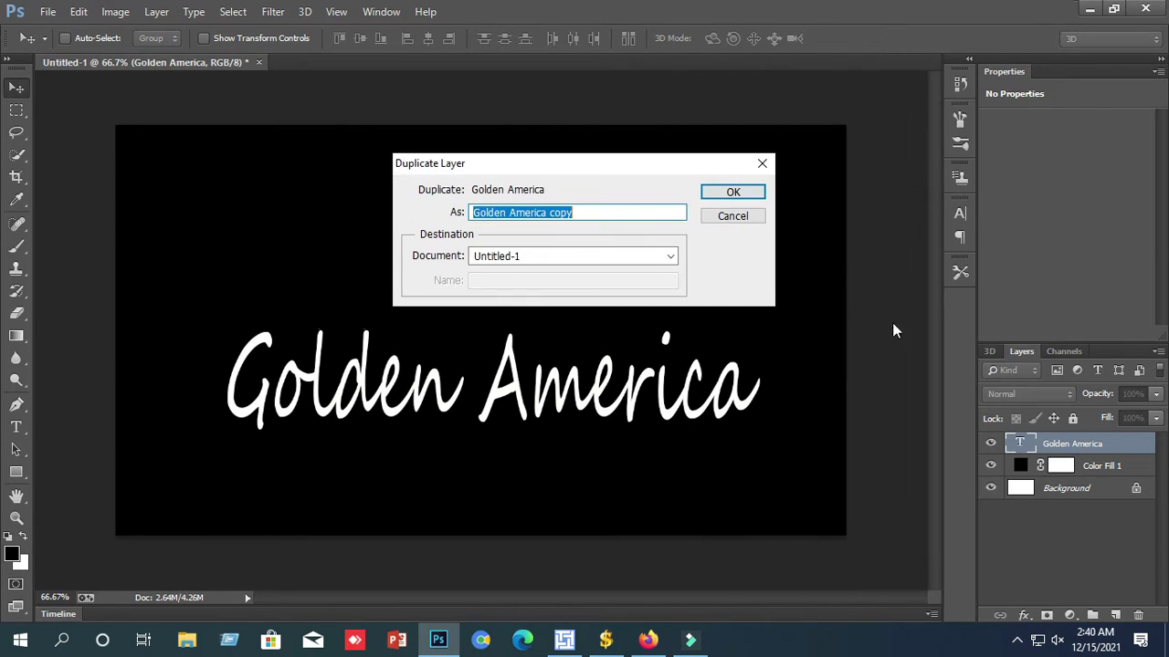
pyautogui.press('Return')
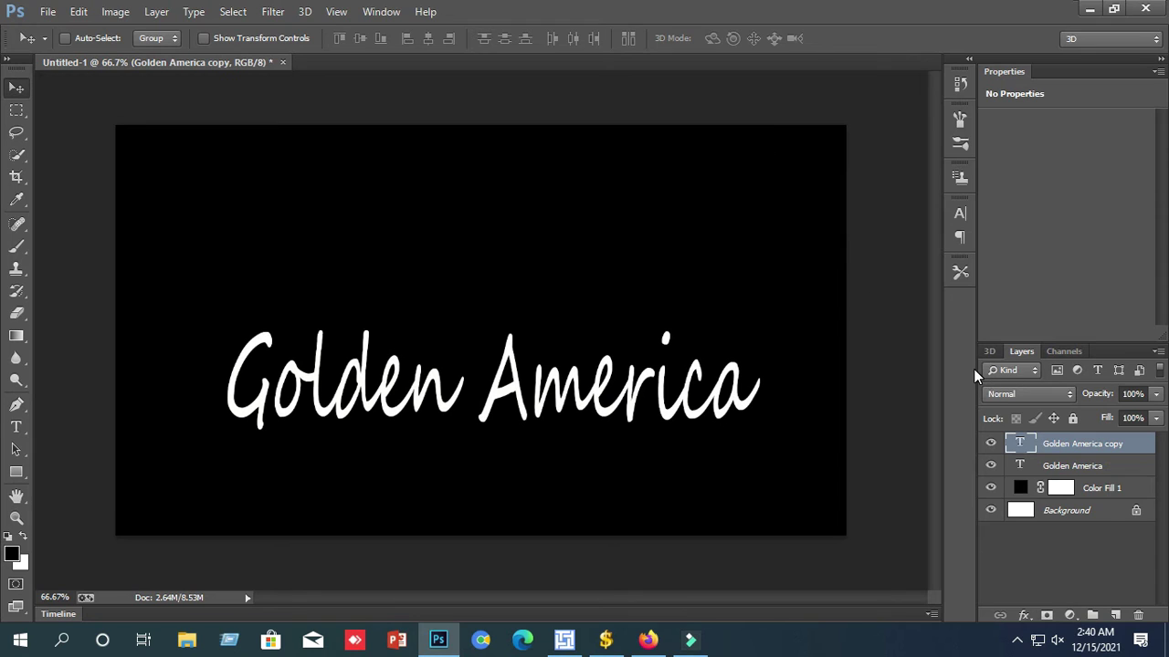
pyautogui.doubleClick(1068, 445)
pyautogui.press('Return')
pyautogui.click(1025, 617)
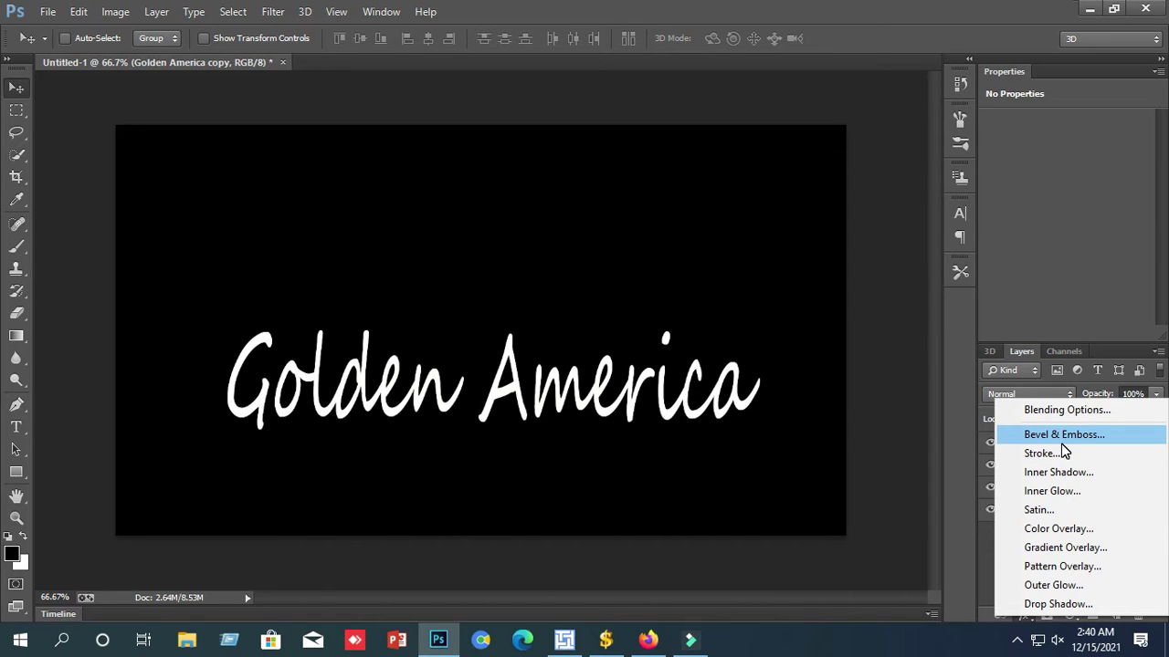
pyautogui.click(973, 427)
pyautogui.doubleClick(1141, 444)
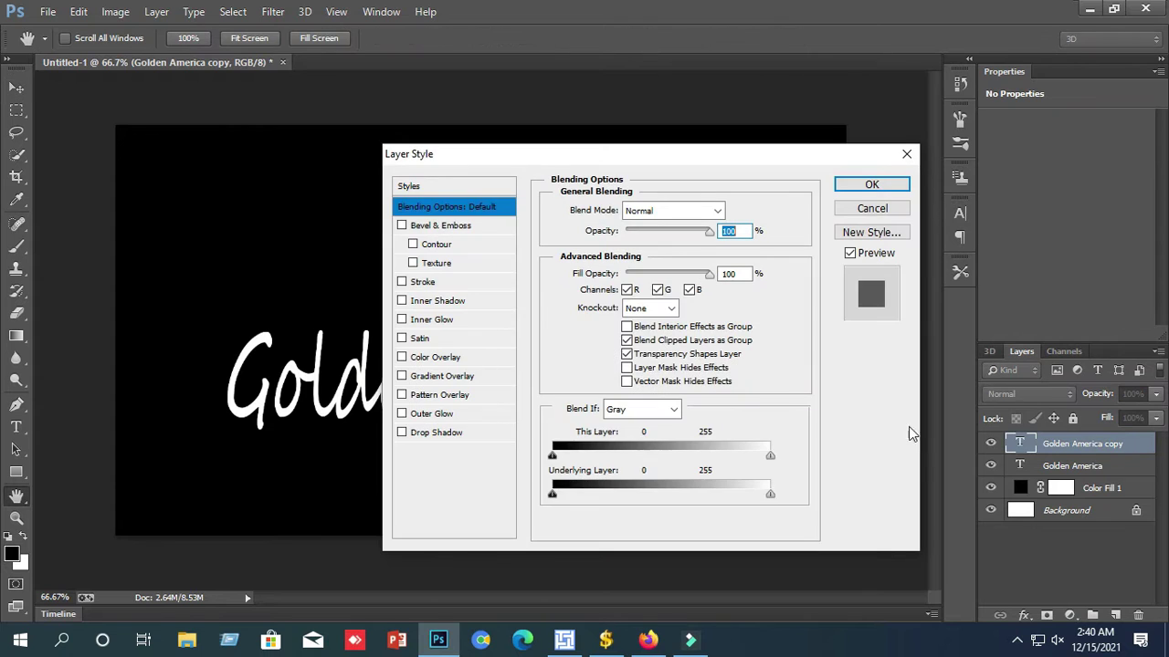
pyautogui.click(402, 376)
pyautogui.moveTo(771, 459); pyautogui.dragTo(768, 456)
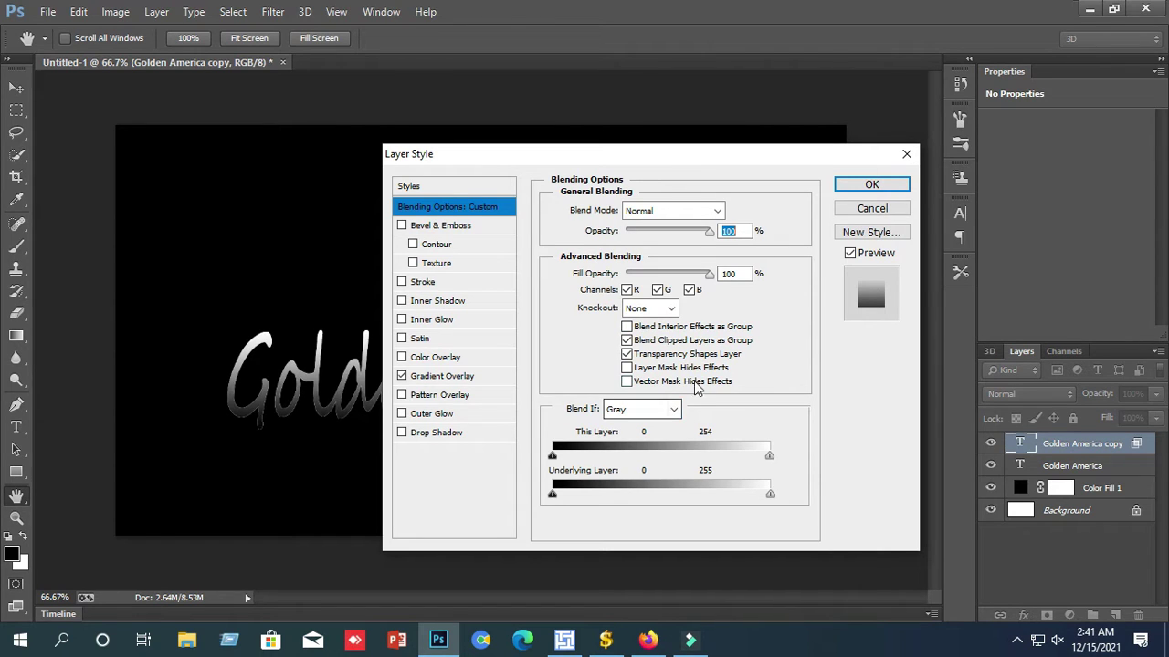
pyautogui.click(402, 377)
pyautogui.click(402, 377)
pyautogui.click(640, 409)
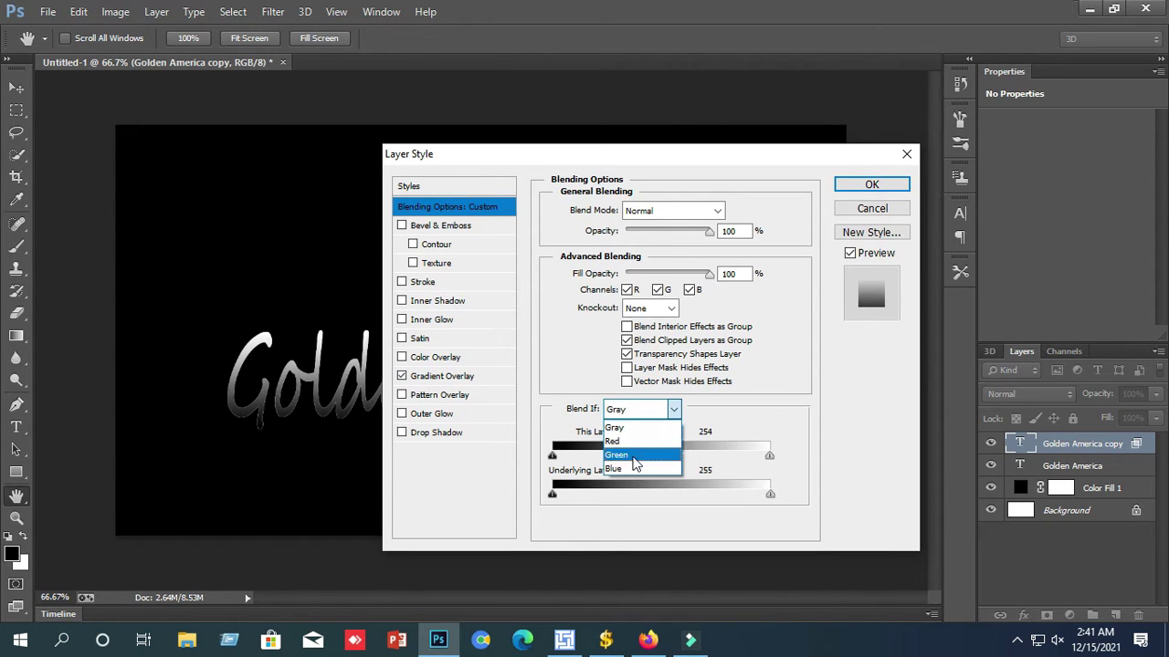
pyautogui.click(637, 468)
pyautogui.click(641, 409)
pyautogui.click(639, 424)
pyautogui.click(626, 354)
pyautogui.click(626, 355)
pyautogui.click(627, 340)
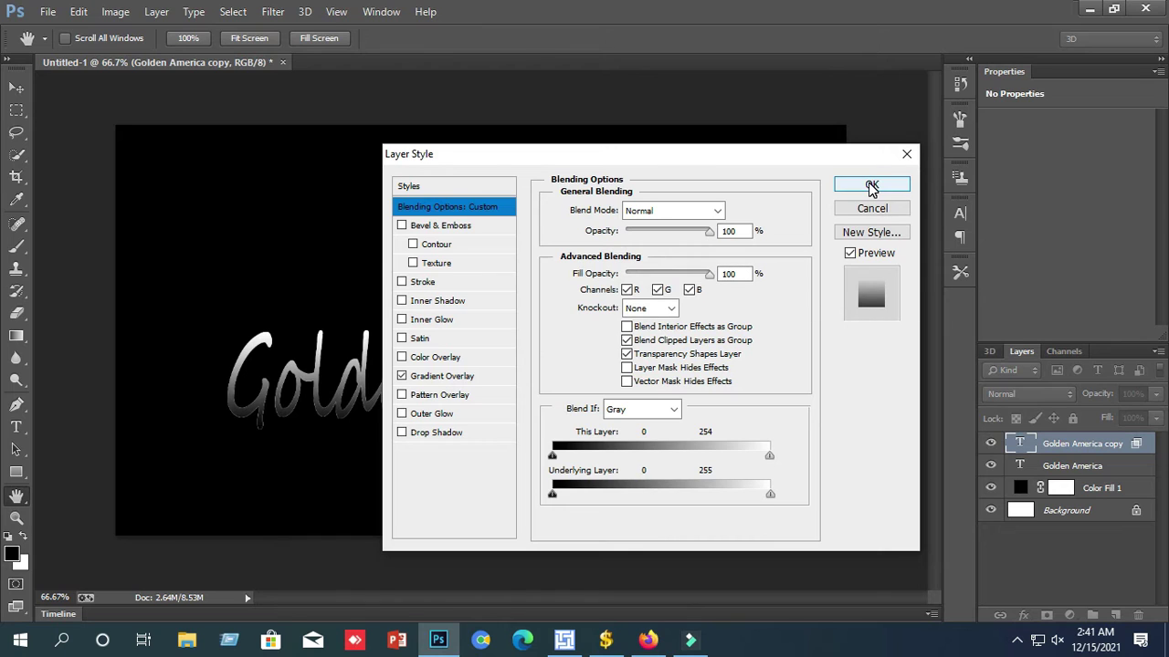
pyautogui.click(699, 210)
pyautogui.click(638, 62)
pyautogui.click(666, 410)
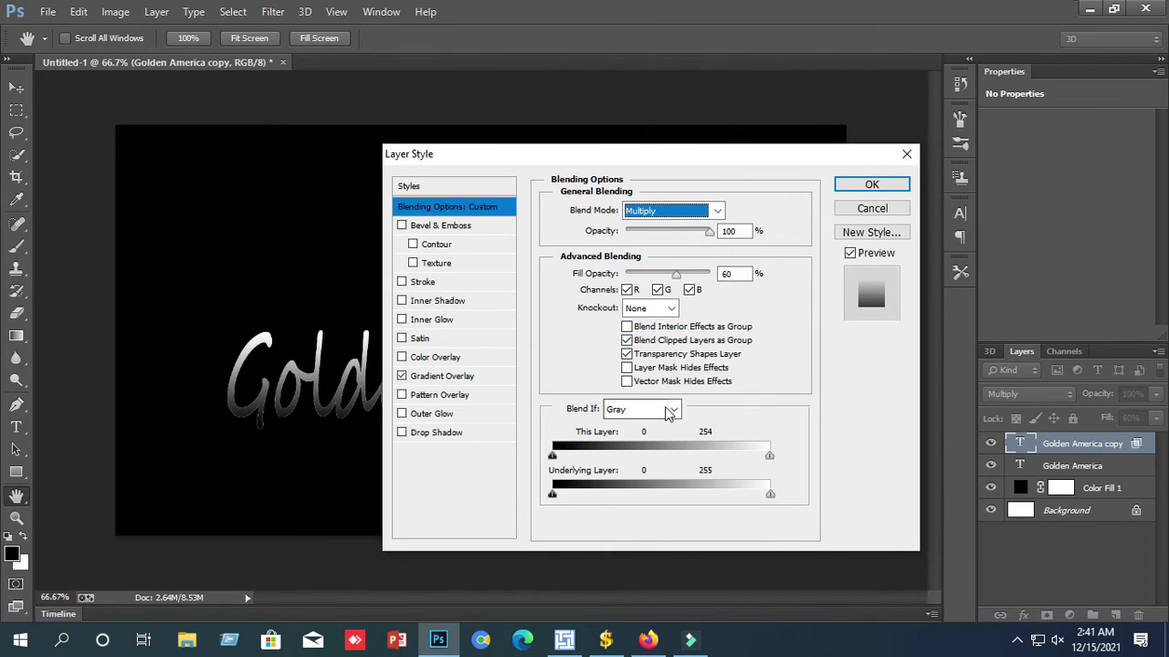
pyautogui.click(863, 233)
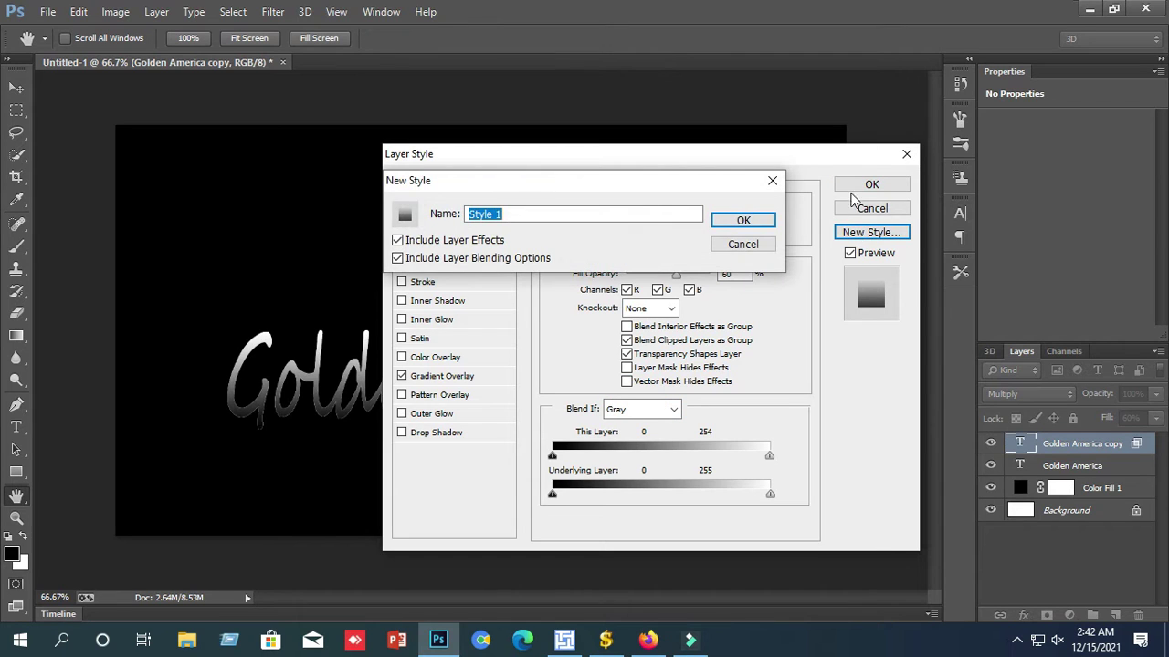
pyautogui.press('Return')
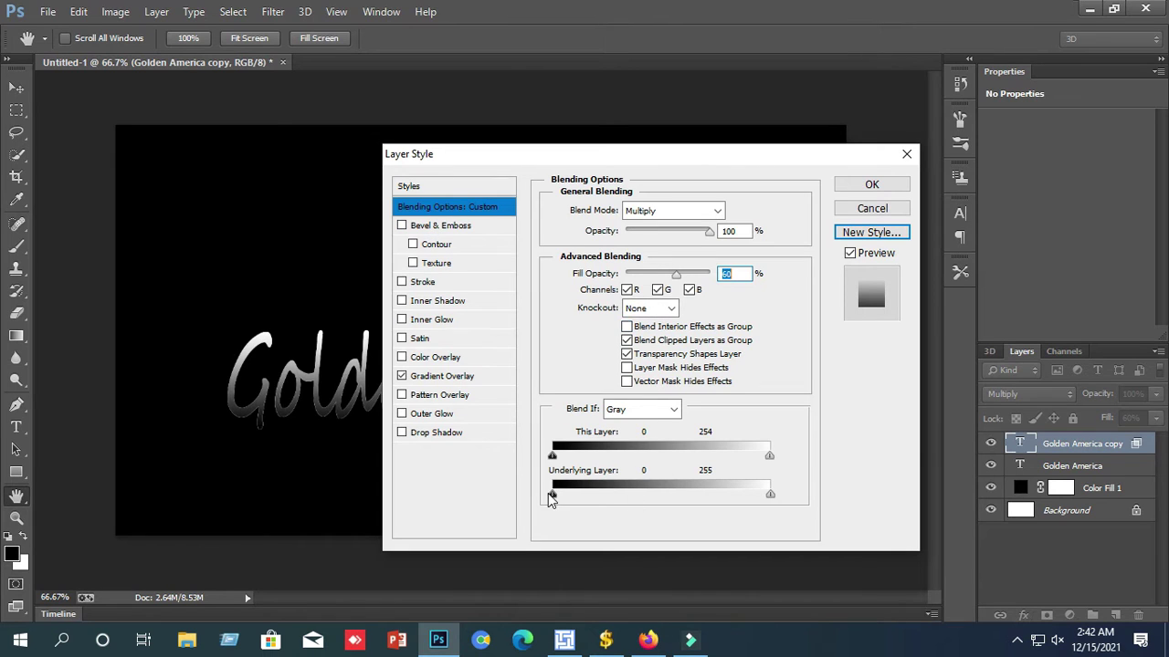
pyautogui.moveTo(553, 496); pyautogui.dragTo(744, 514)
pyautogui.moveTo(552, 455); pyautogui.dragTo(635, 455)
pyautogui.click(871, 208)
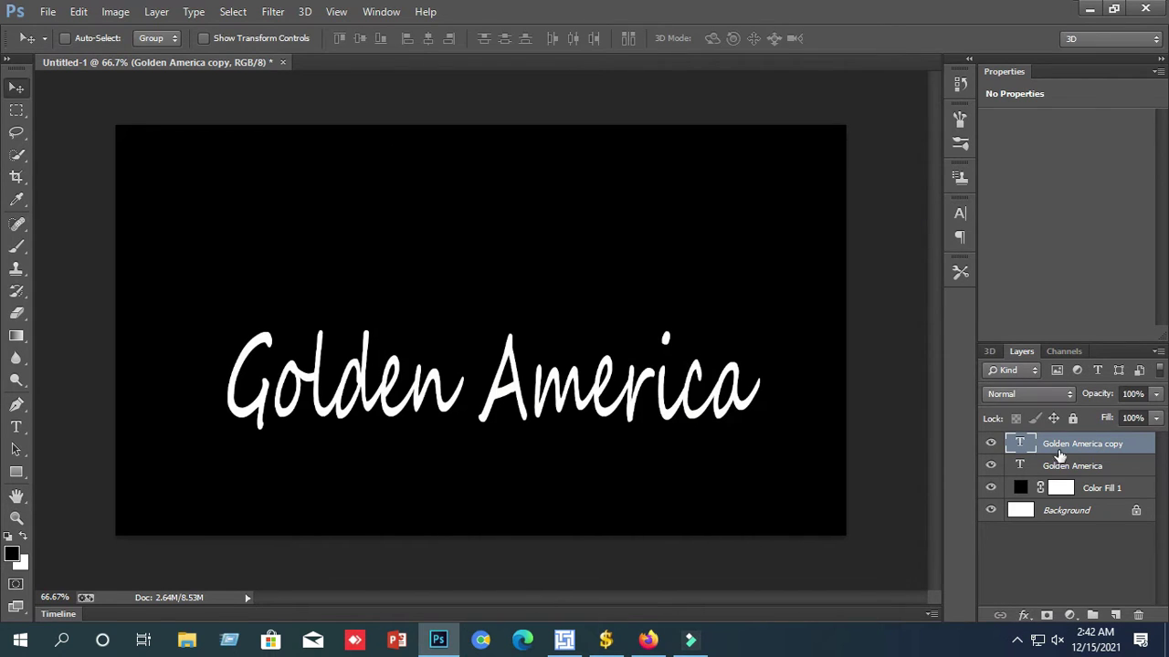
pyautogui.moveTo(1078, 446); pyautogui.dragTo(1078, 467)
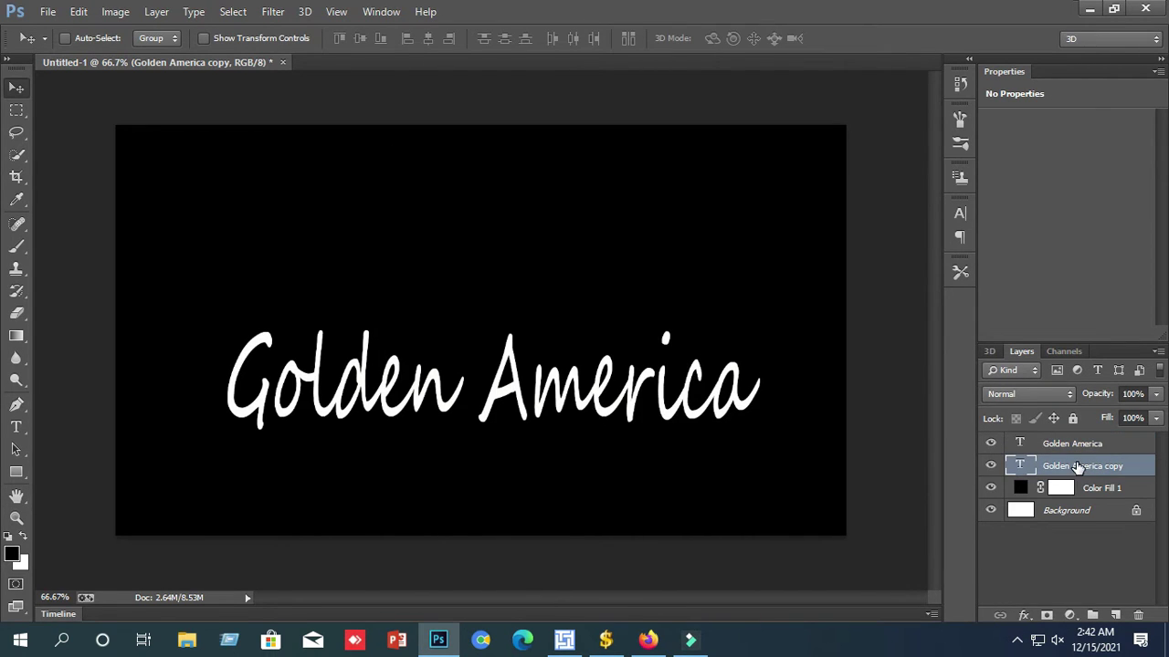
pyautogui.click(1076, 446)
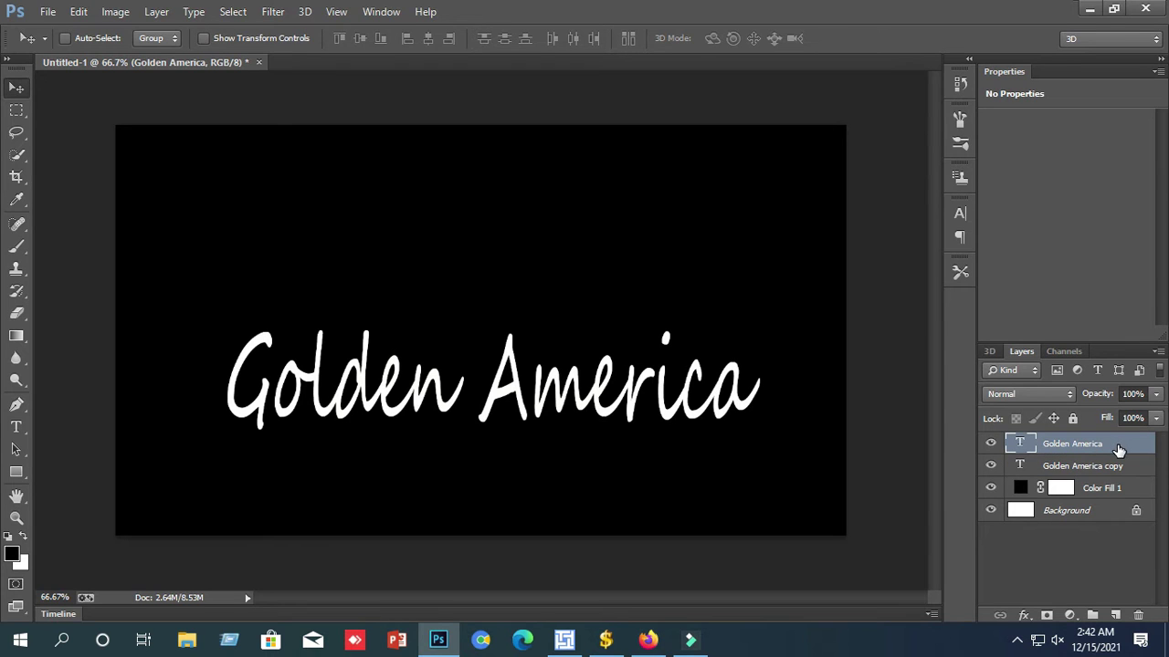
pyautogui.moveTo(1118, 447); pyautogui.dragTo(1120, 470)
# Apply a Bevel & Emboss effect with Texture to the original "Golden America" layer beneath the copy.
pyautogui.doubleClick(1119, 471)
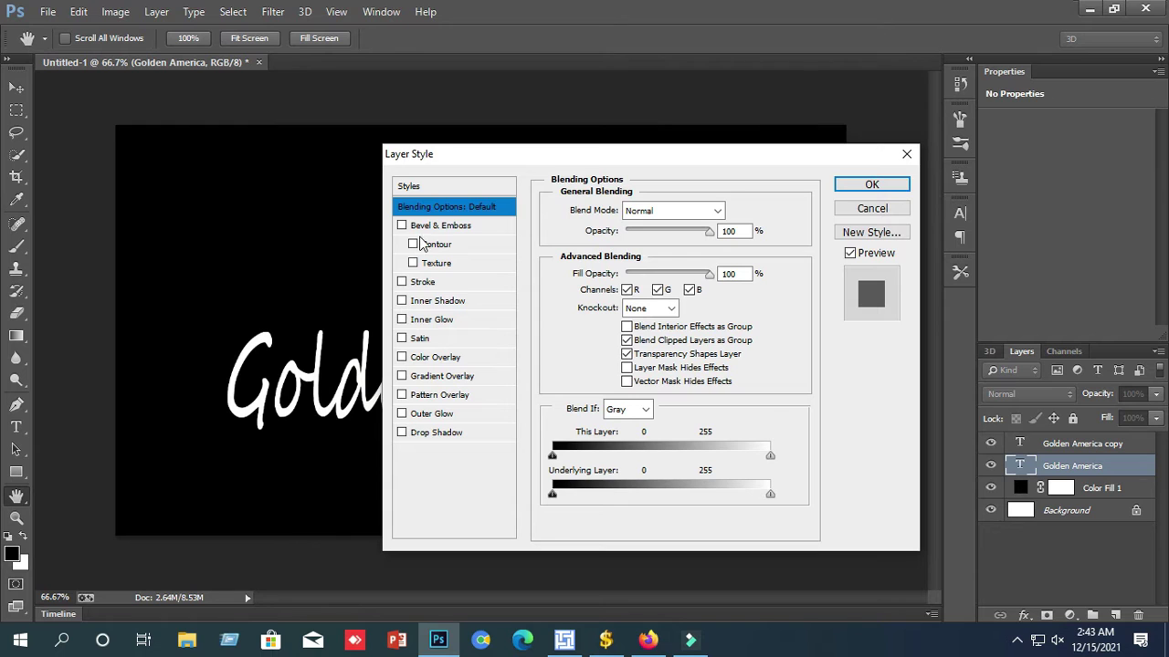
pyautogui.click(437, 265)
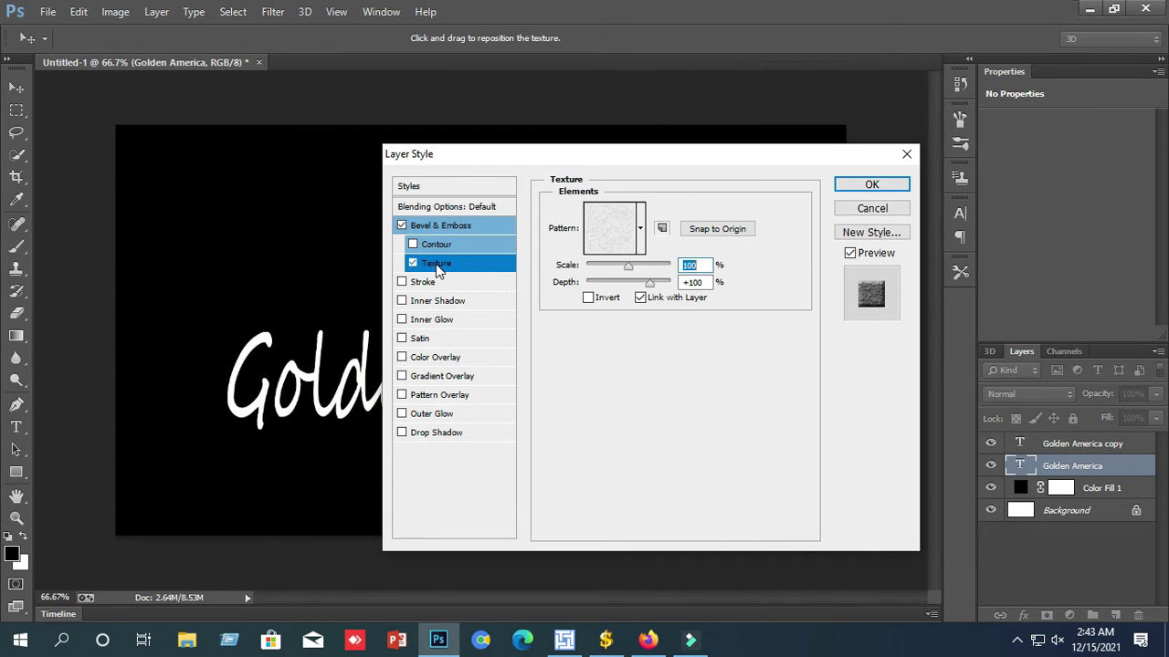
pyautogui.click(872, 184)
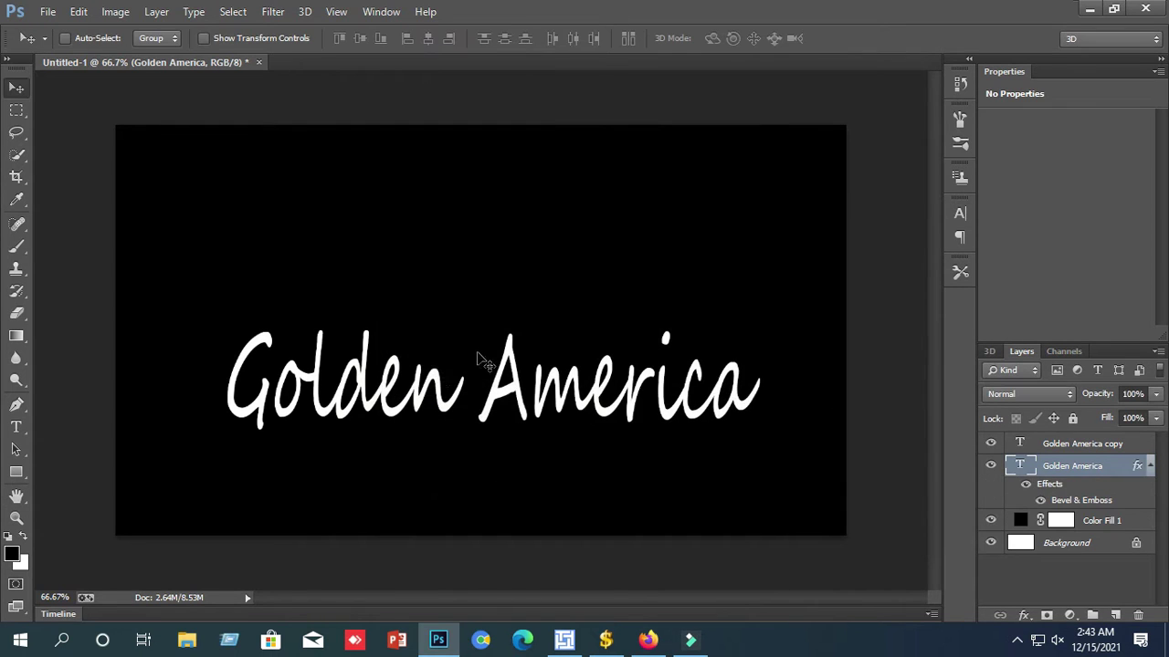
pyautogui.doubleClick(1111, 467)
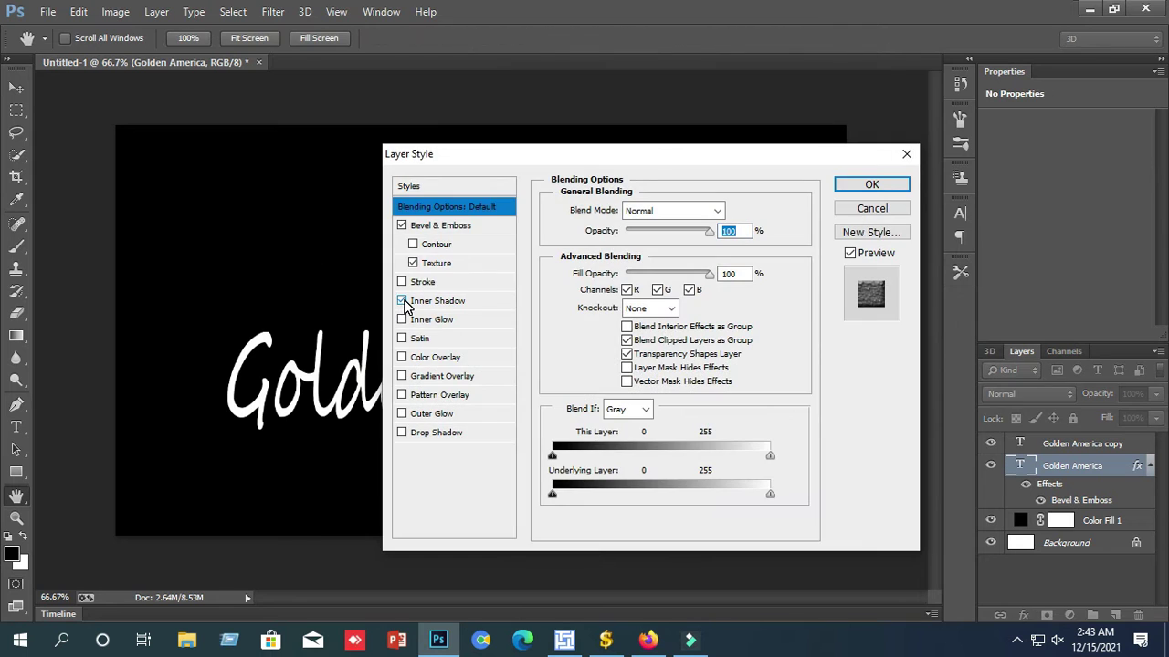
pyautogui.click(438, 225)
pyautogui.click(906, 153)
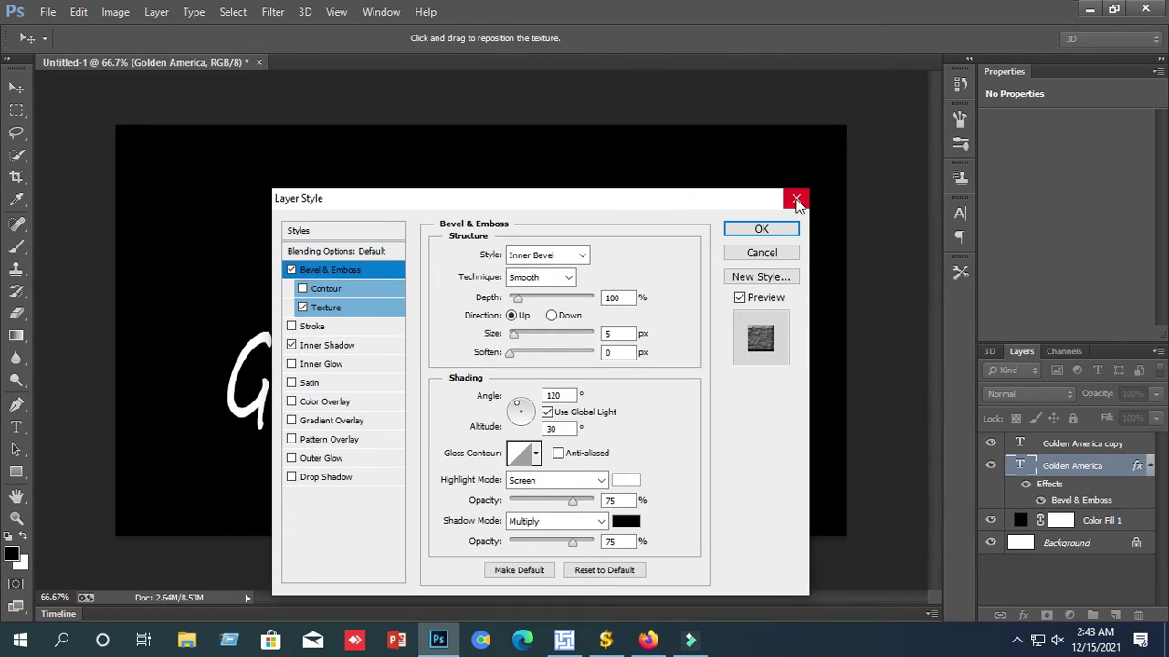
# Recolor the duplicate text layer without effects to dark yellow and move it beneath the embossed white text layer.
pyautogui.click(16, 427)
pyautogui.click(322, 438)
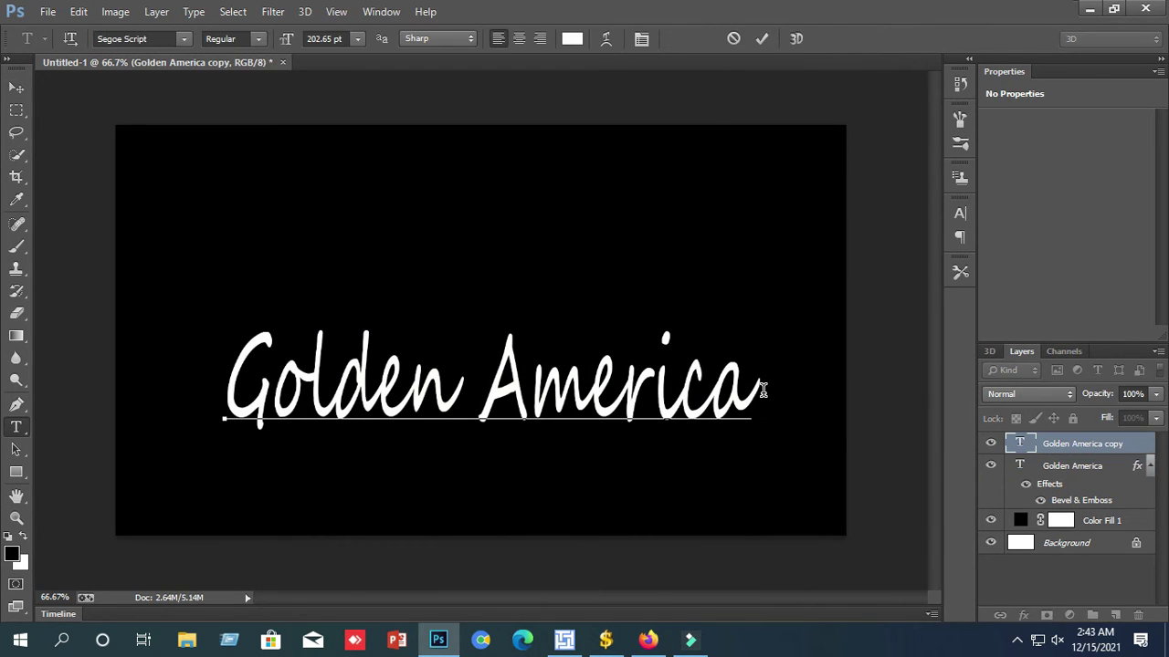
pyautogui.click(1097, 469)
pyautogui.click(483, 387)
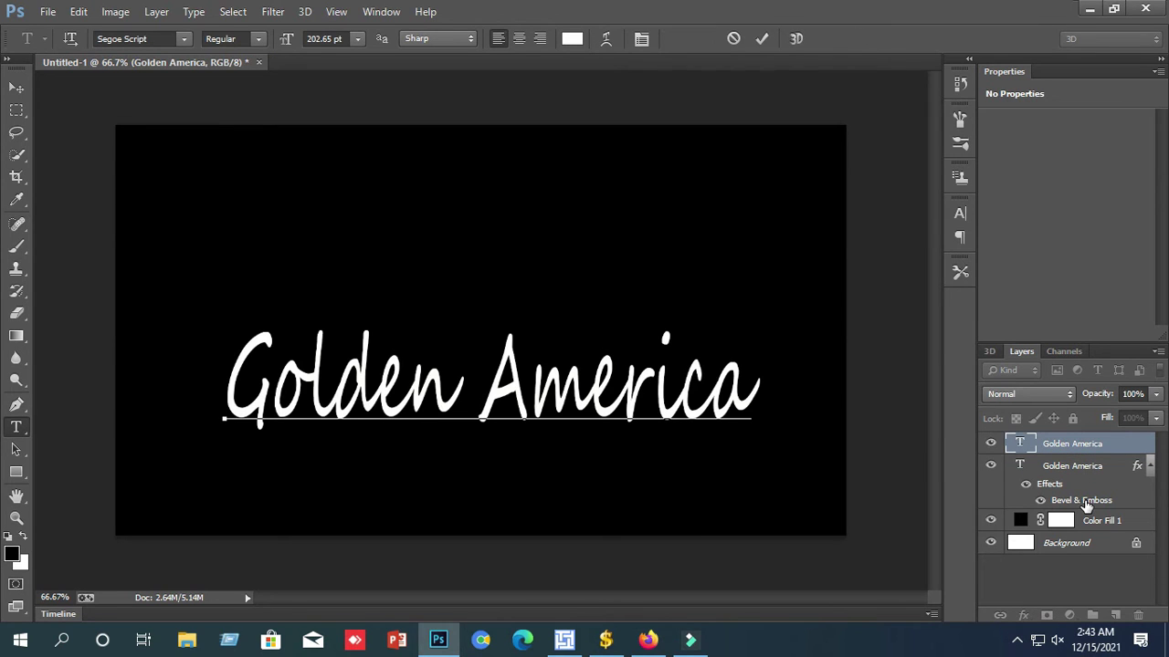
pyautogui.click(1070, 468)
pyautogui.click(457, 401)
pyautogui.hotkey('ctrl', 'a')
pyautogui.click(576, 39)
pyautogui.click(575, 213)
pyautogui.click(744, 146)
pyautogui.hotkey('ctrl', 'Return')
pyautogui.press('v')
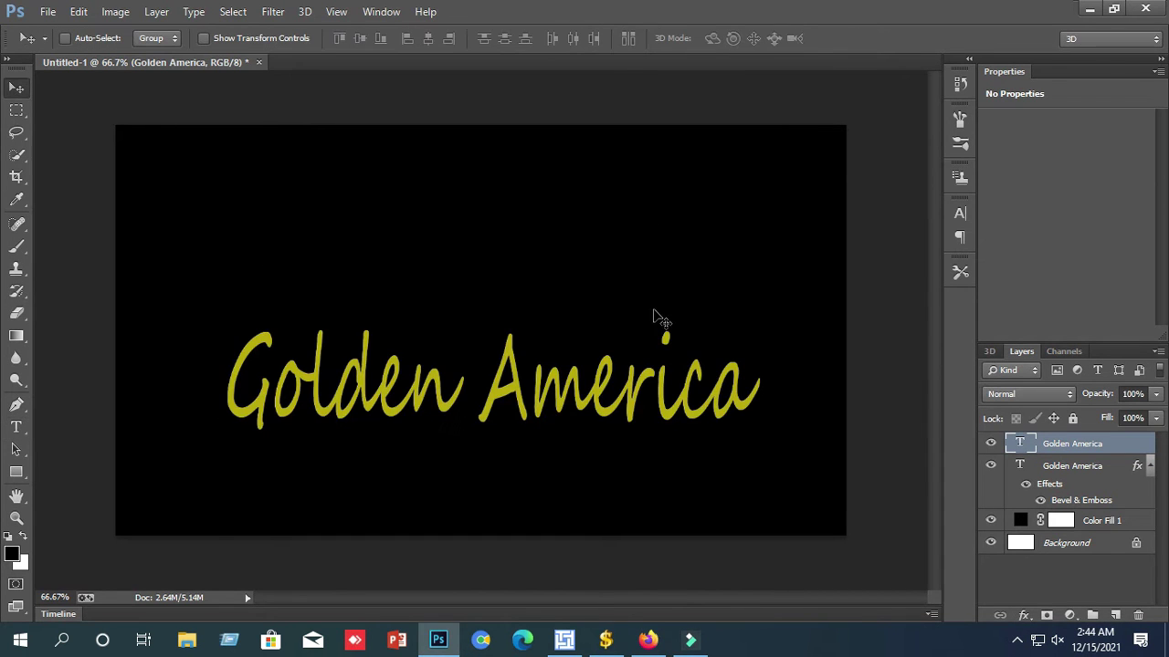
pyautogui.moveTo(1084, 446); pyautogui.dragTo(1083, 519)
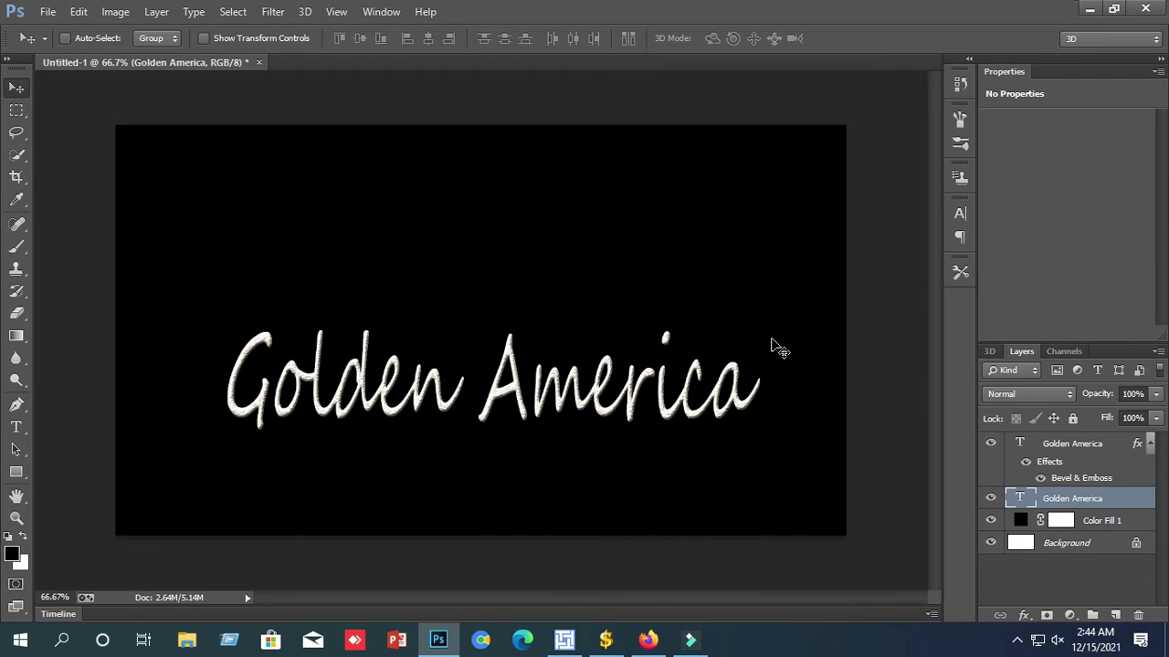
# Add Contour to the embossed white text layer's bevel and enable an Inner Glow in dark yellow.
pyautogui.click(1095, 447)
pyautogui.doubleClick(1029, 446)
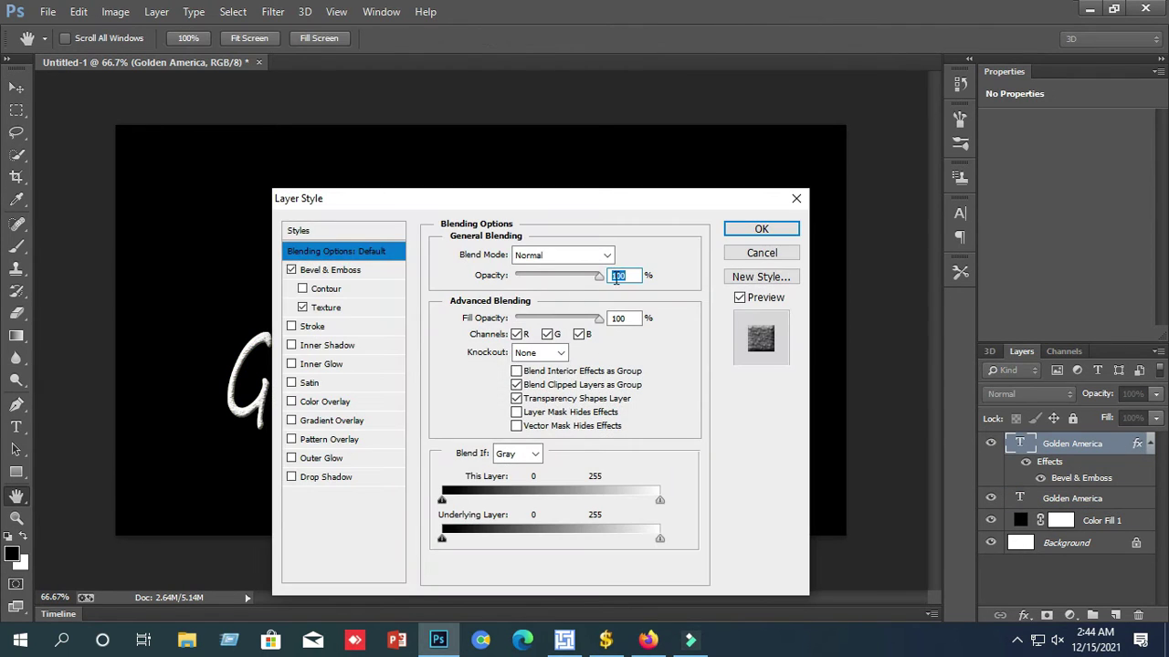
pyautogui.click(319, 290)
pyautogui.click(319, 365)
pyautogui.click(477, 316)
pyautogui.click(555, 183)
pyautogui.click(762, 145)
# Set the Inner Glow's choke to 49% and size to 188 px, choose a wavy contour preset, and apply the style.
pyautogui.click(542, 394)
pyautogui.moveTo(503, 399); pyautogui.dragTo(566, 419)
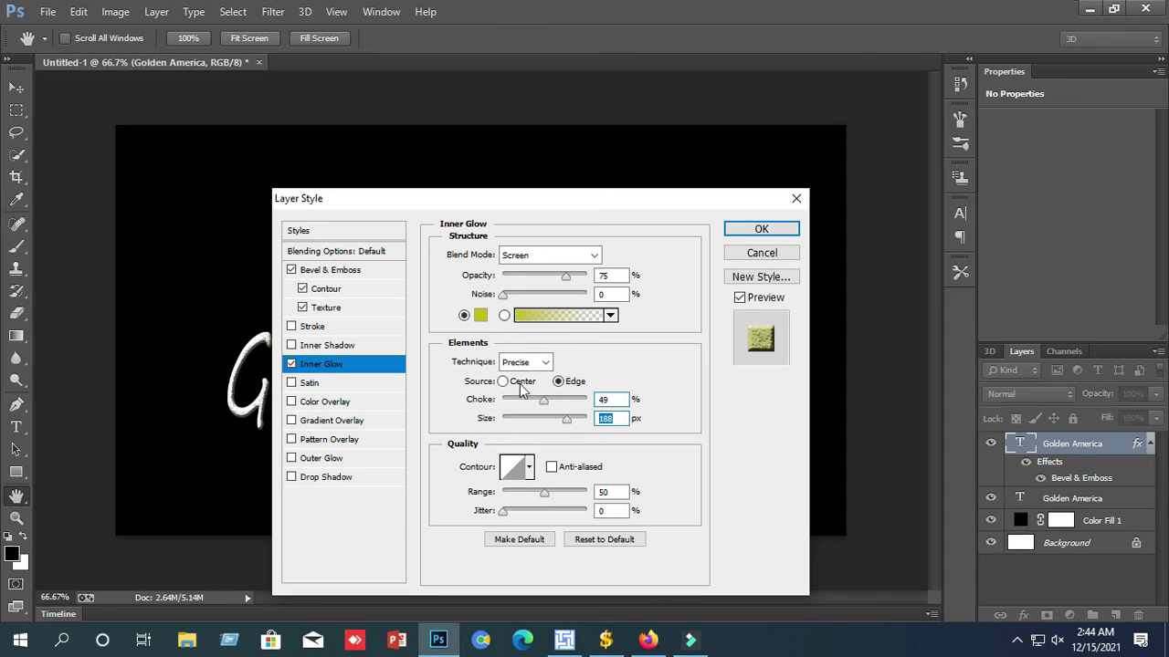
pyautogui.click(528, 467)
pyautogui.click(515, 539)
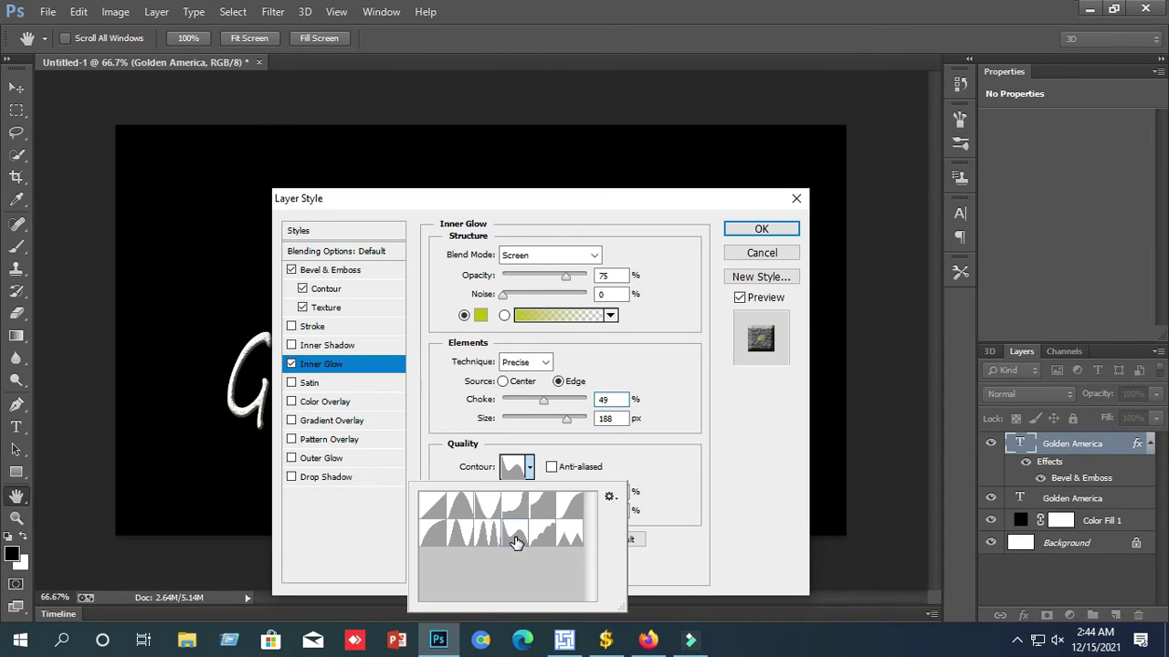
pyautogui.click(756, 229)
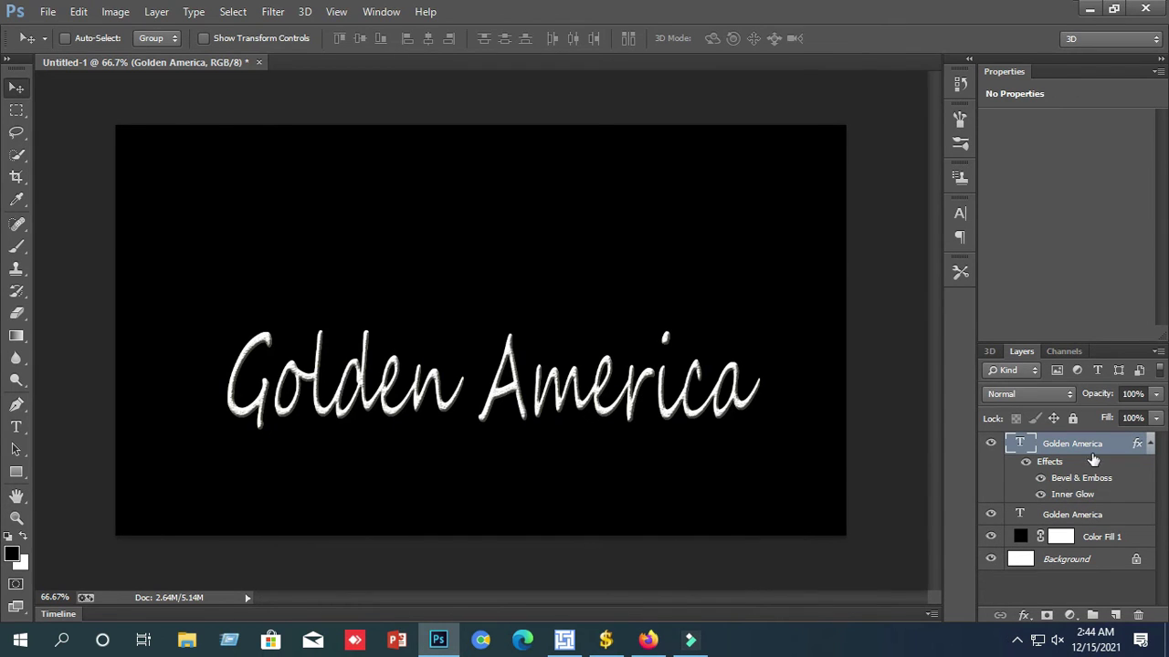
# Shift the embossed white text to line up with the yellow text, and place its layer beneath the yellow text layer.
pyautogui.hotkey('shift', 'Up')
pyautogui.hotkey('shift', 'Up')
pyautogui.hotkey('shift', 'Up')
pyautogui.hotkey('shift', 'Right')
pyautogui.moveTo(621, 365); pyautogui.dragTo(612, 402)
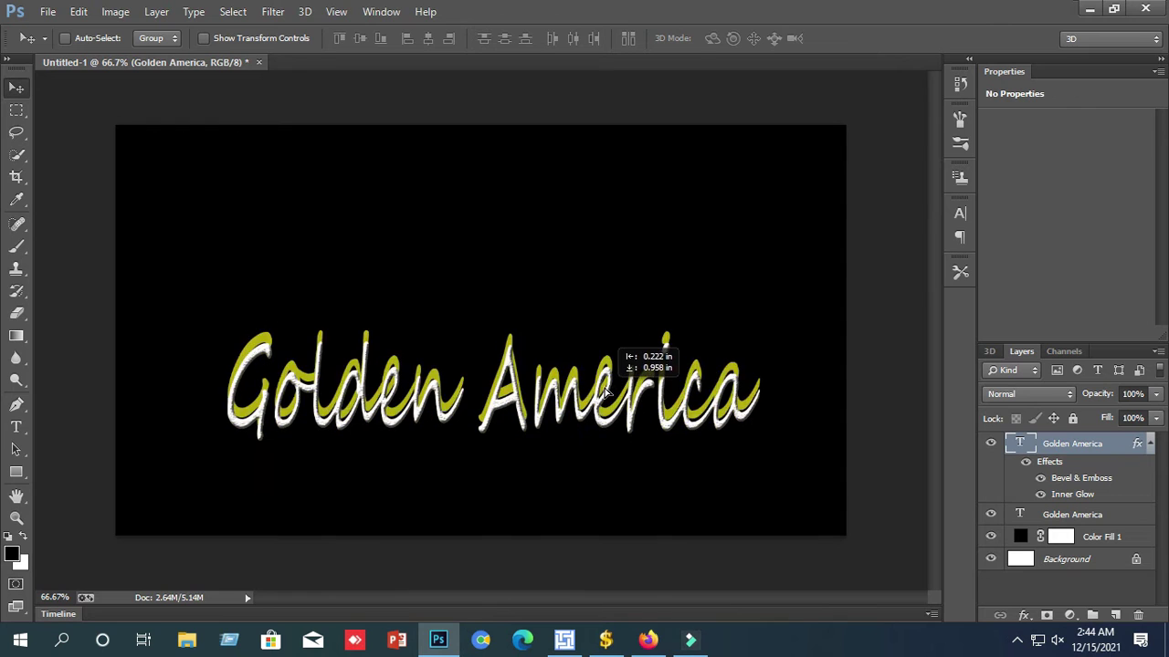
pyautogui.moveTo(1075, 464); pyautogui.dragTo(1080, 517)
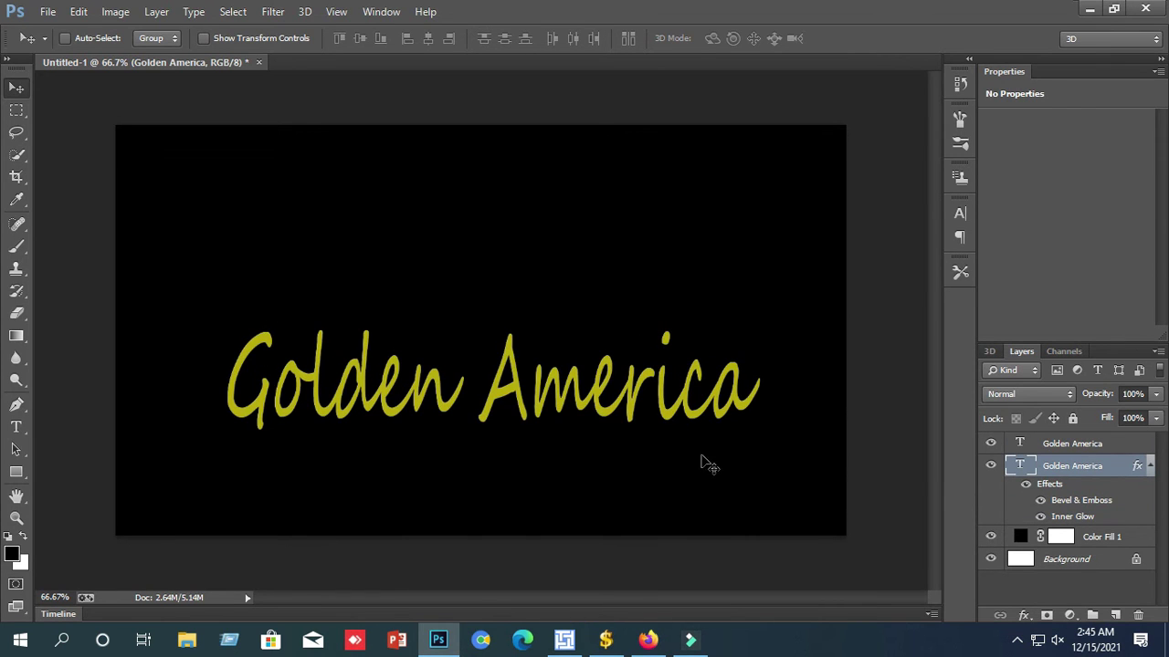
# Apply Inner Glow and Stroke to the yellow text layer and lower its fill opacity to 77%.
pyautogui.click(1092, 444)
pyautogui.doubleClick(1119, 443)
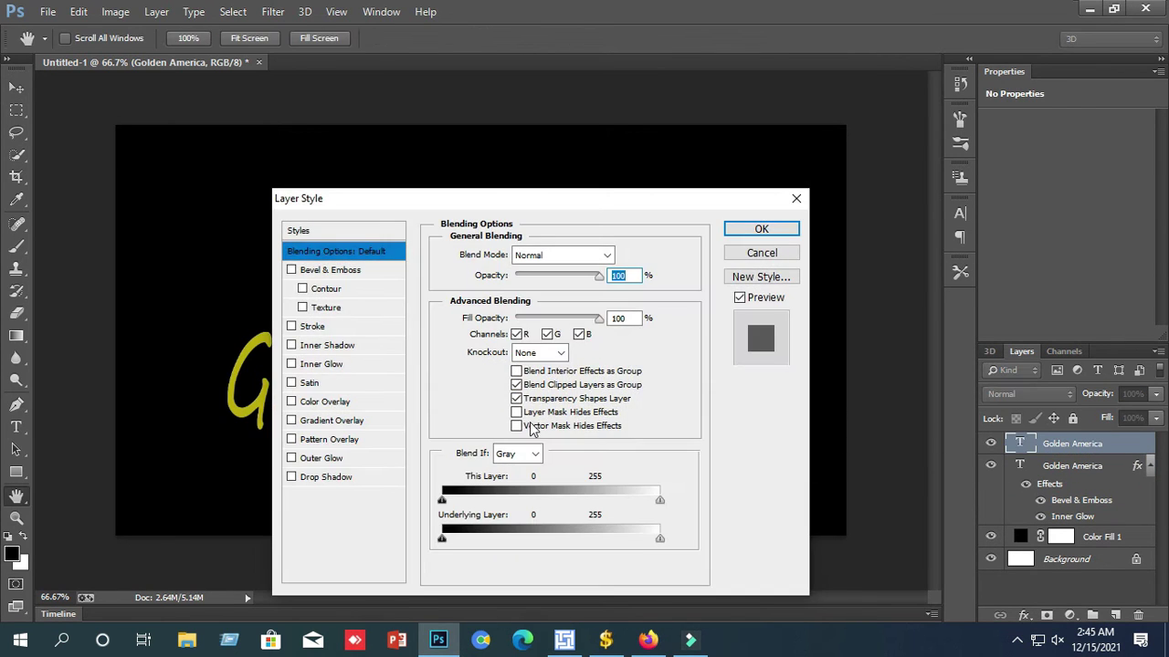
pyautogui.click(292, 363)
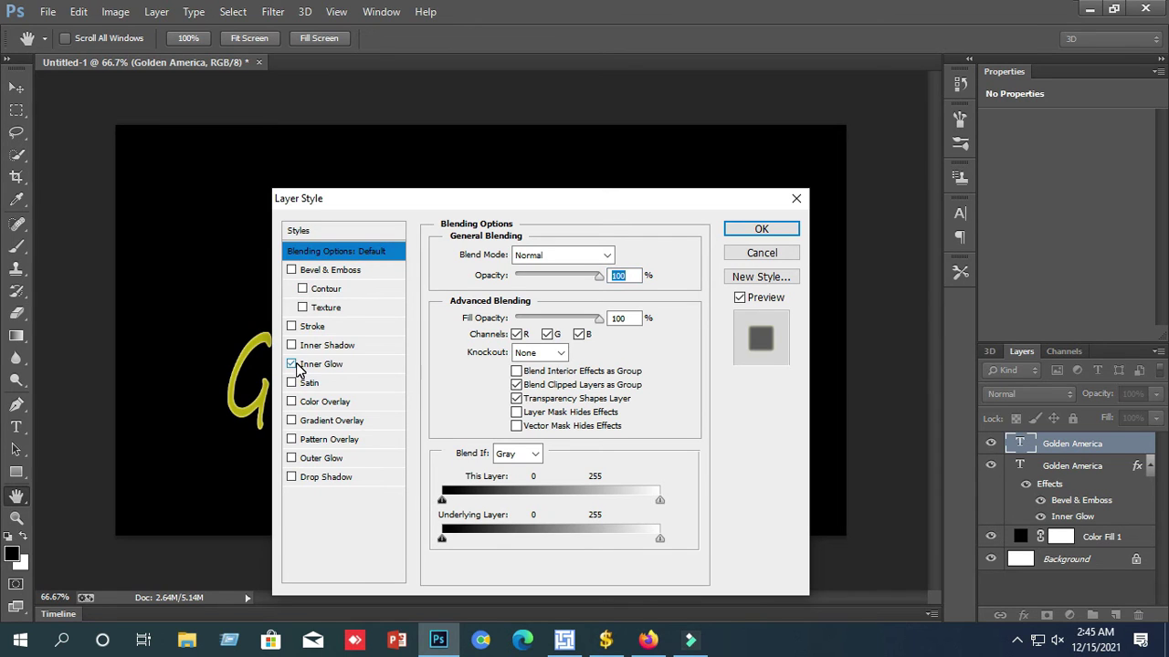
pyautogui.moveTo(599, 319); pyautogui.dragTo(604, 327)
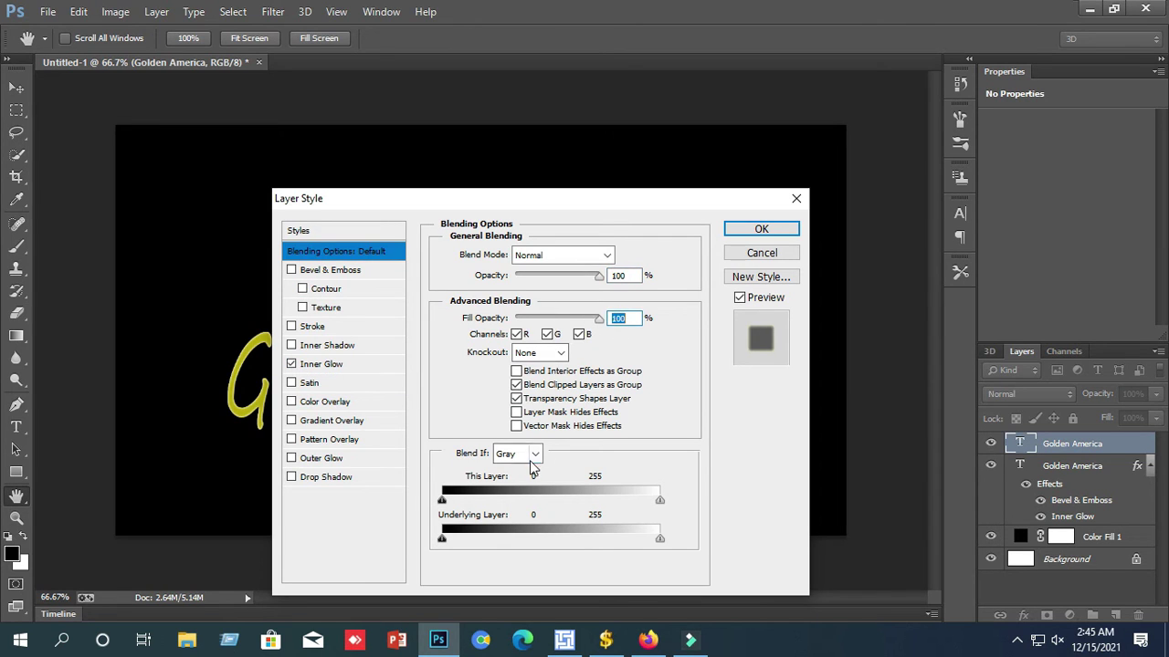
pyautogui.click(291, 326)
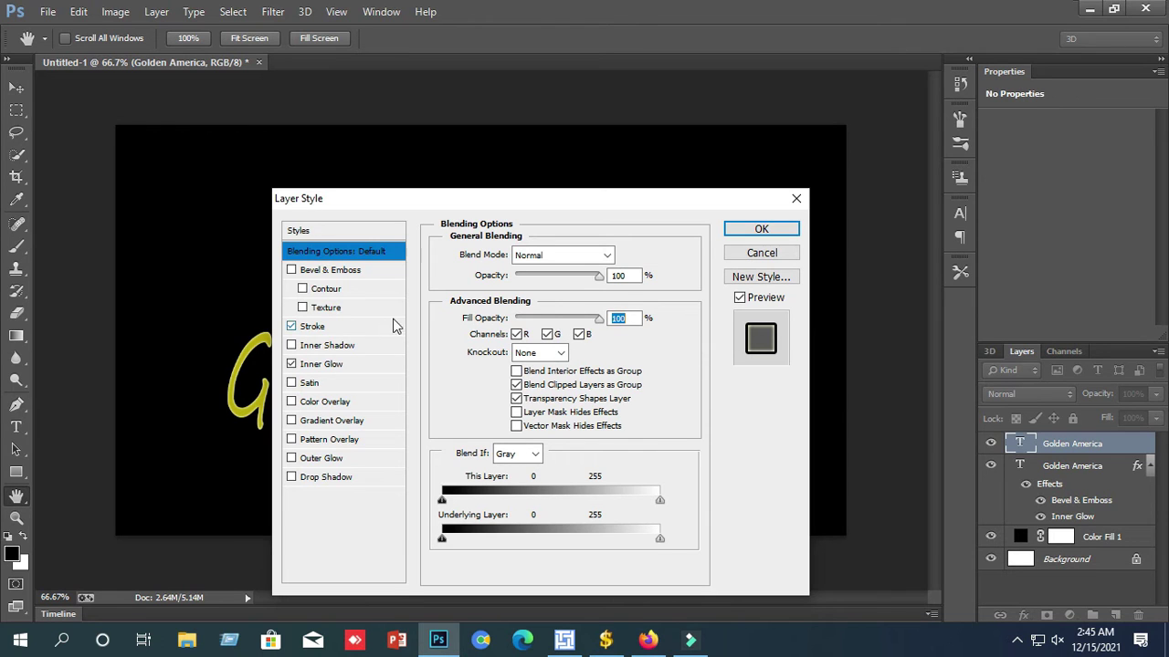
pyautogui.moveTo(603, 326); pyautogui.dragTo(573, 327)
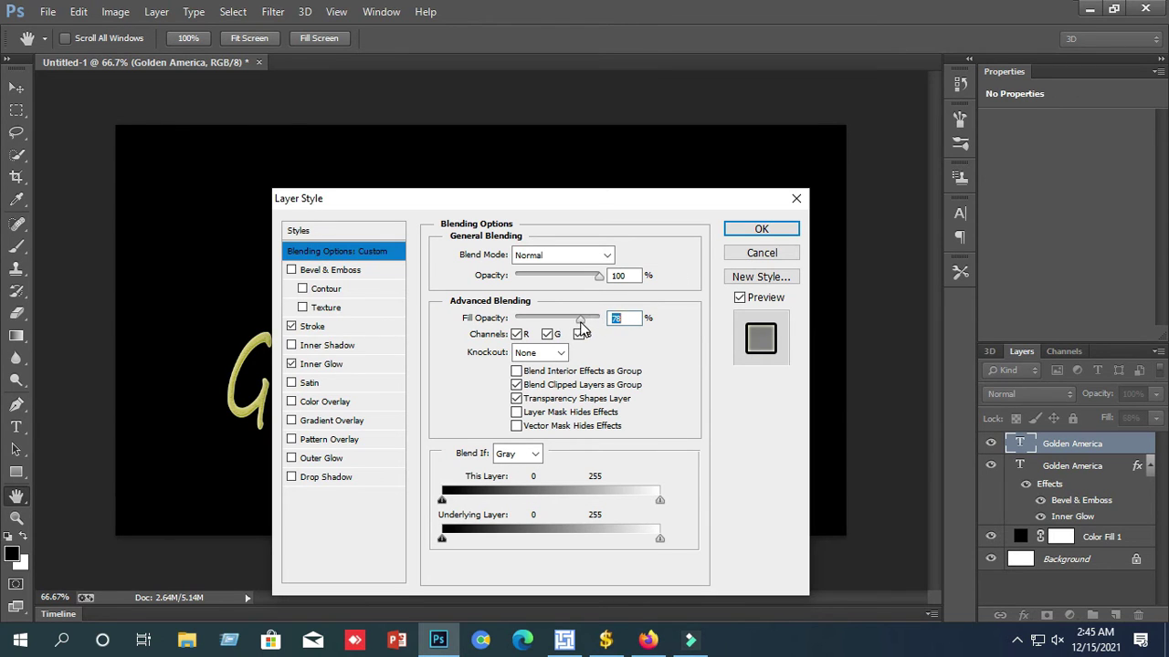
pyautogui.click(754, 229)
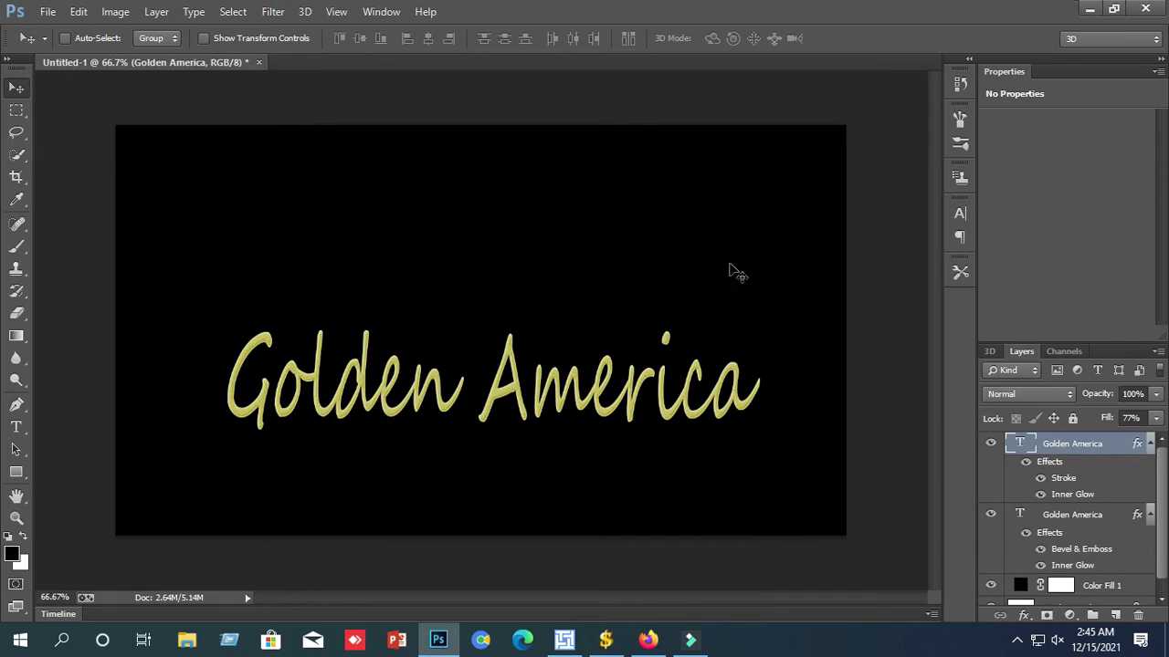
# Add a new text line reading "How to make Your" above the golden text.
pyautogui.click(16, 427)
pyautogui.click(233, 223)
pyautogui.write('H')
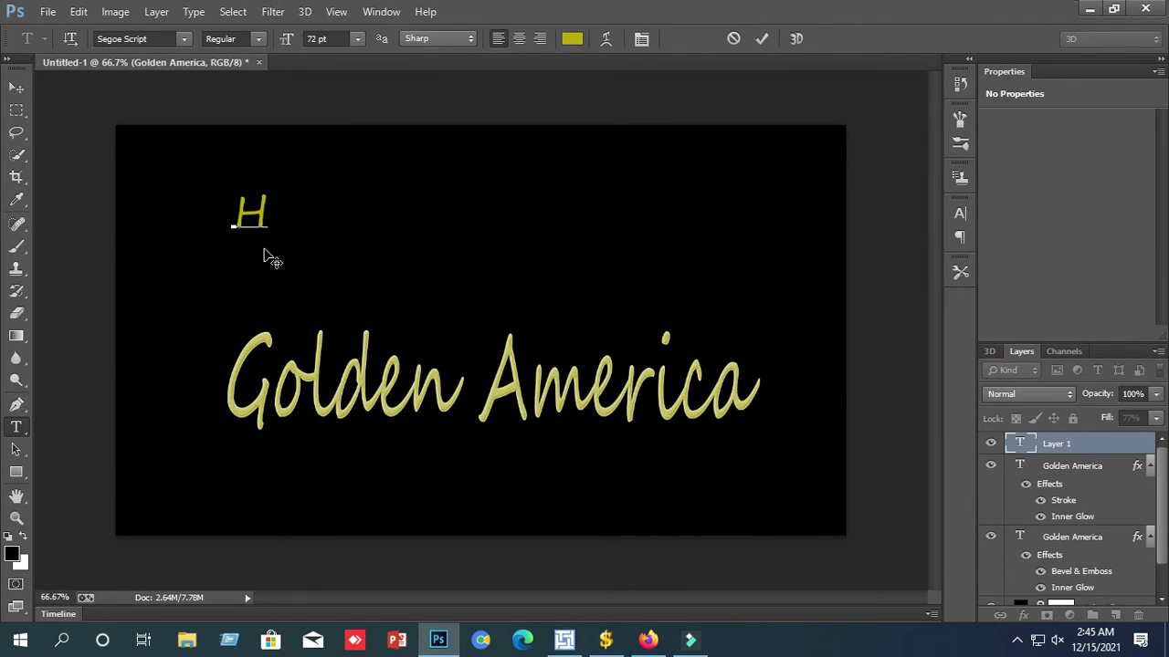
pyautogui.write('ow to make ')
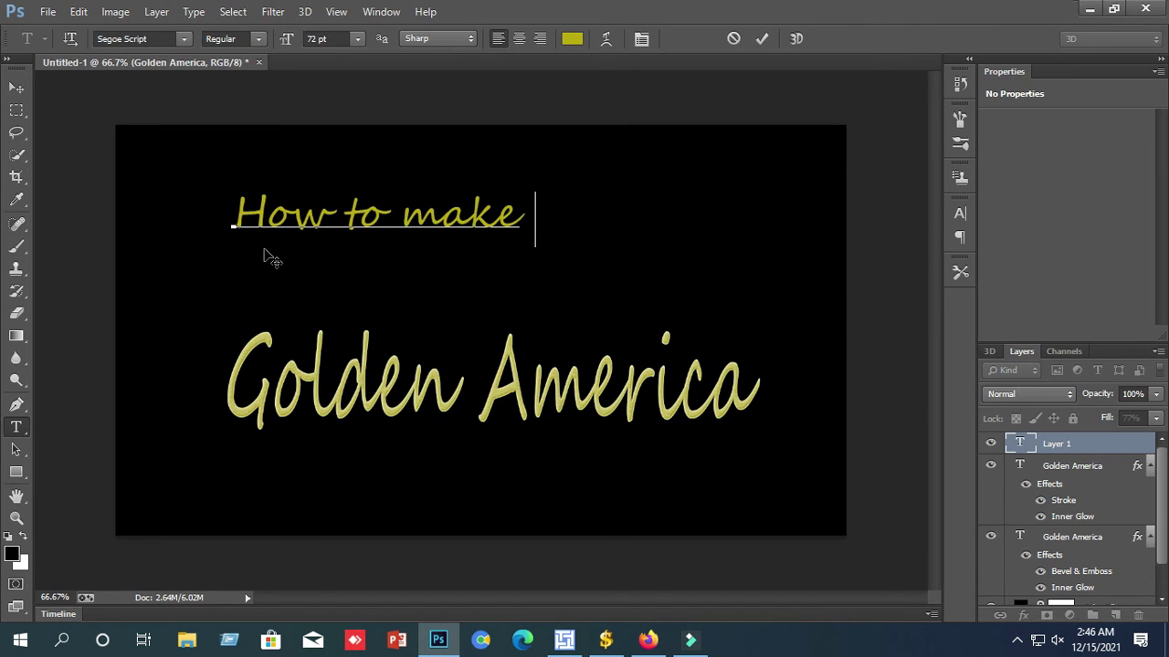
pyautogui.write('Your')
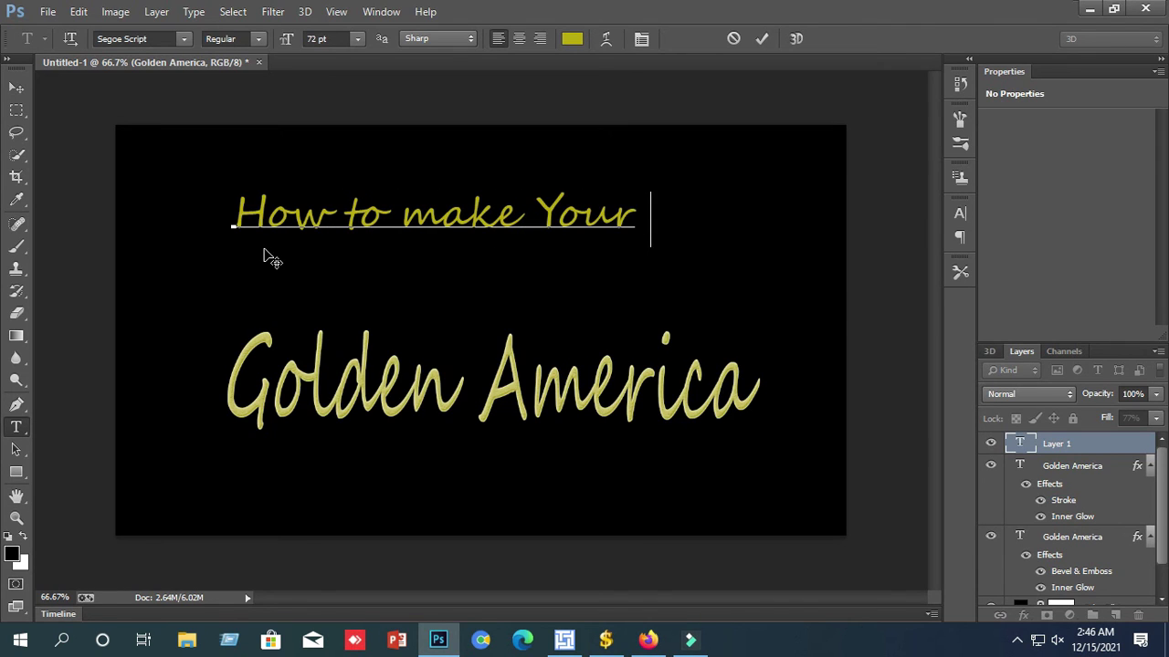
# Enlarge the "How to make Your" text to about 109% width and 114% height, and move it just above the golden text.
pyautogui.click(16, 88)
pyautogui.moveTo(268, 217); pyautogui.dragTo(213, 244)
pyautogui.press('t')
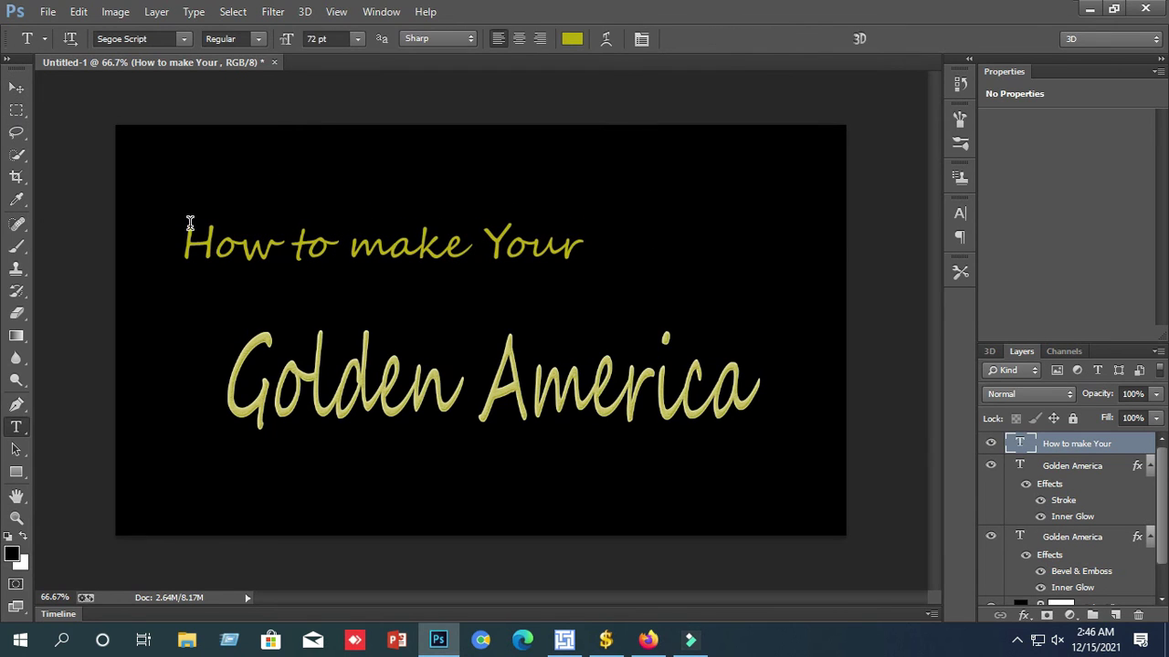
pyautogui.press('v')
pyautogui.hotkey('ctrl', 't')
pyautogui.moveTo(182, 219); pyautogui.dragTo(147, 215)
pyautogui.moveTo(250, 237); pyautogui.dragTo(276, 278)
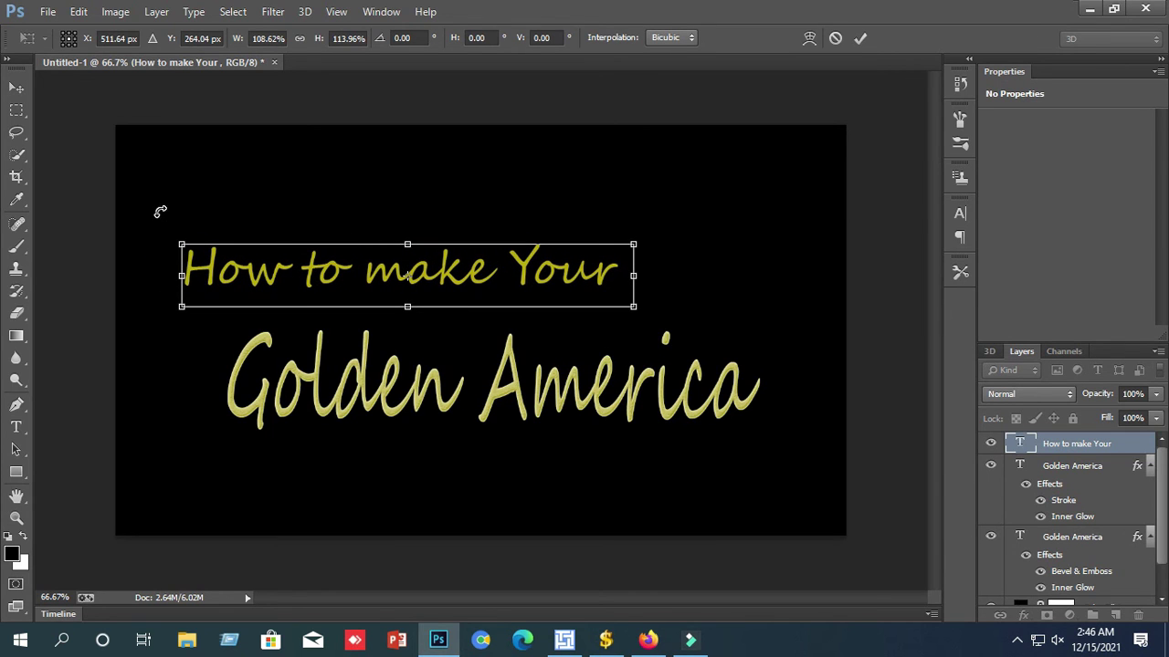
# Apply the text transform and set up saving the design as a JPEG named "america".
pyautogui.click(47, 11)
pyautogui.click(103, 220)
pyautogui.click(499, 253)
pyautogui.click(220, 443)
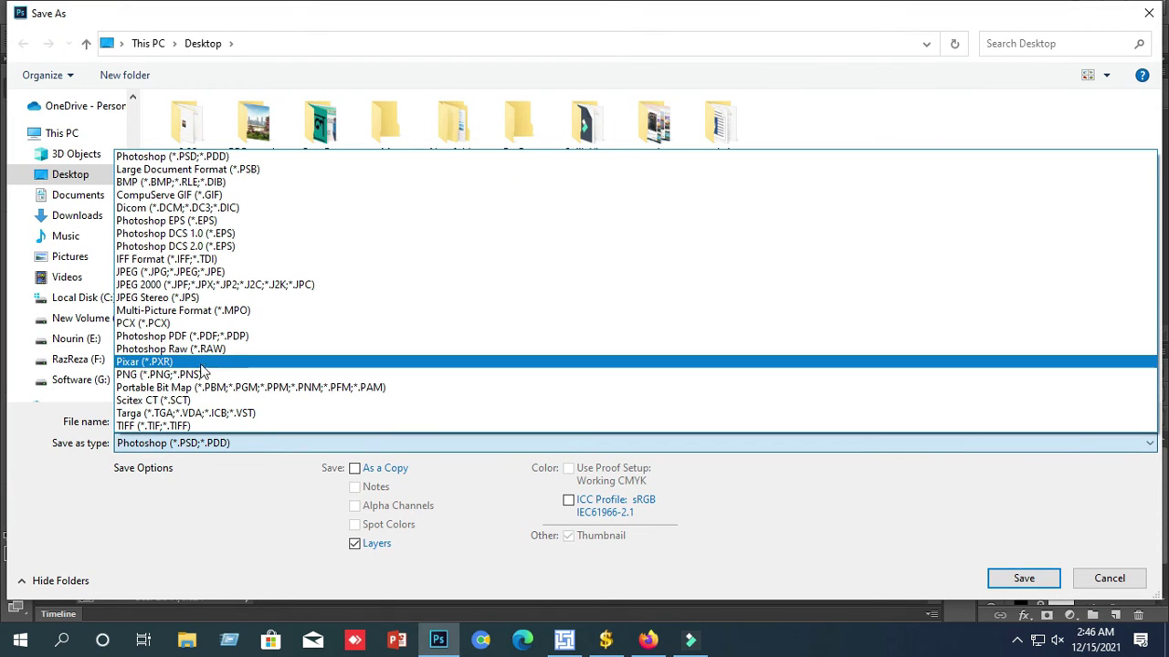
pyautogui.click(210, 272)
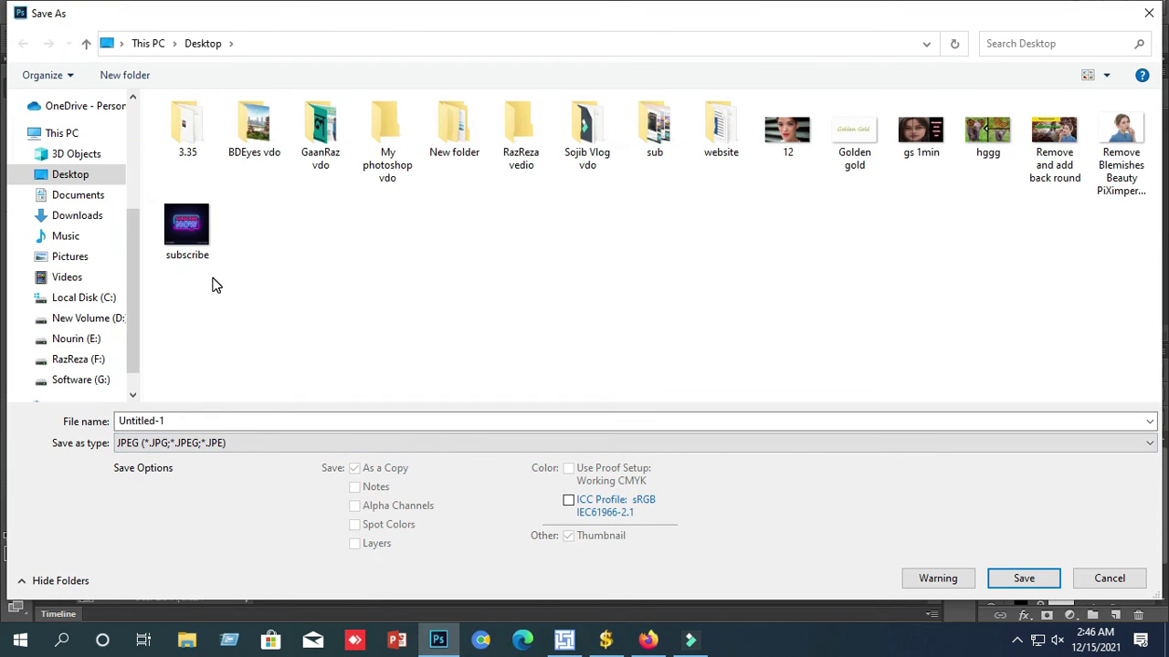
pyautogui.click(205, 419)
pyautogui.write('america')
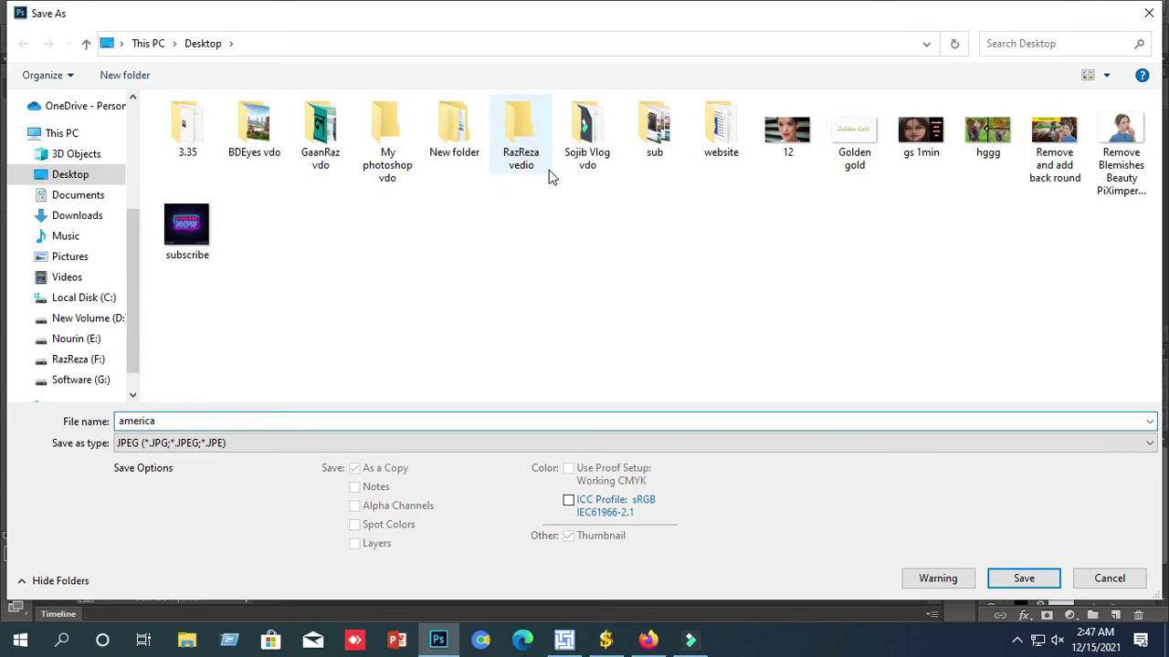
# Save the JPEG in the vlog video folder on the desktop, accepting the JPEG options.
pyautogui.click(589, 150)
pyautogui.doubleClick(589, 151)
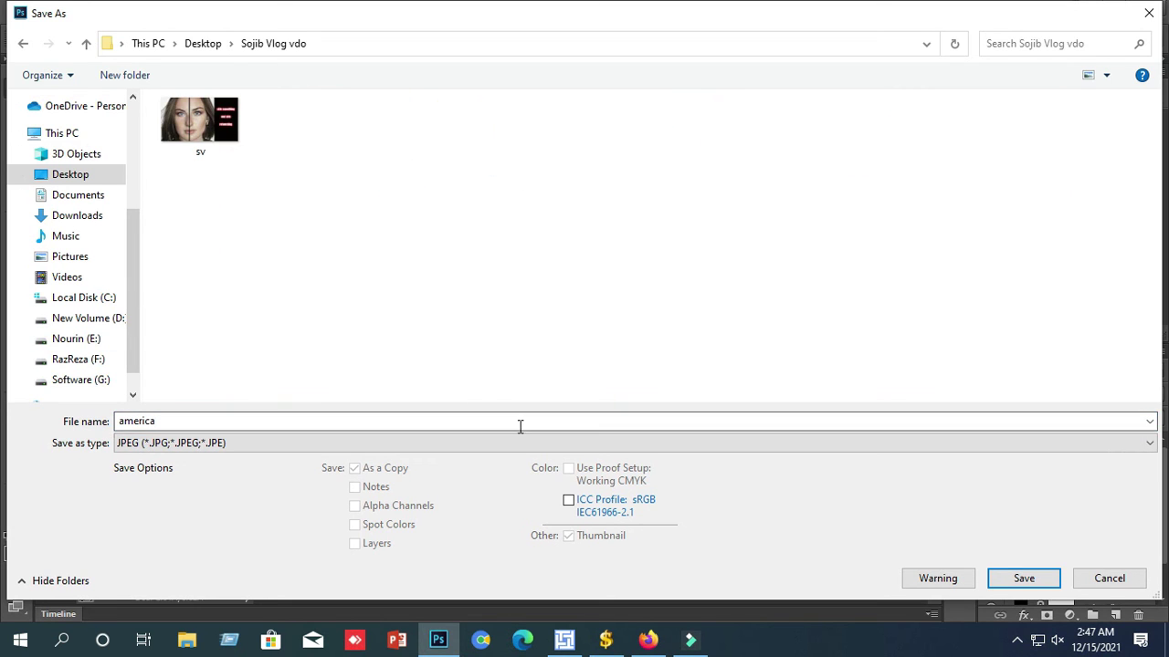
pyautogui.click(1031, 577)
pyautogui.click(687, 159)
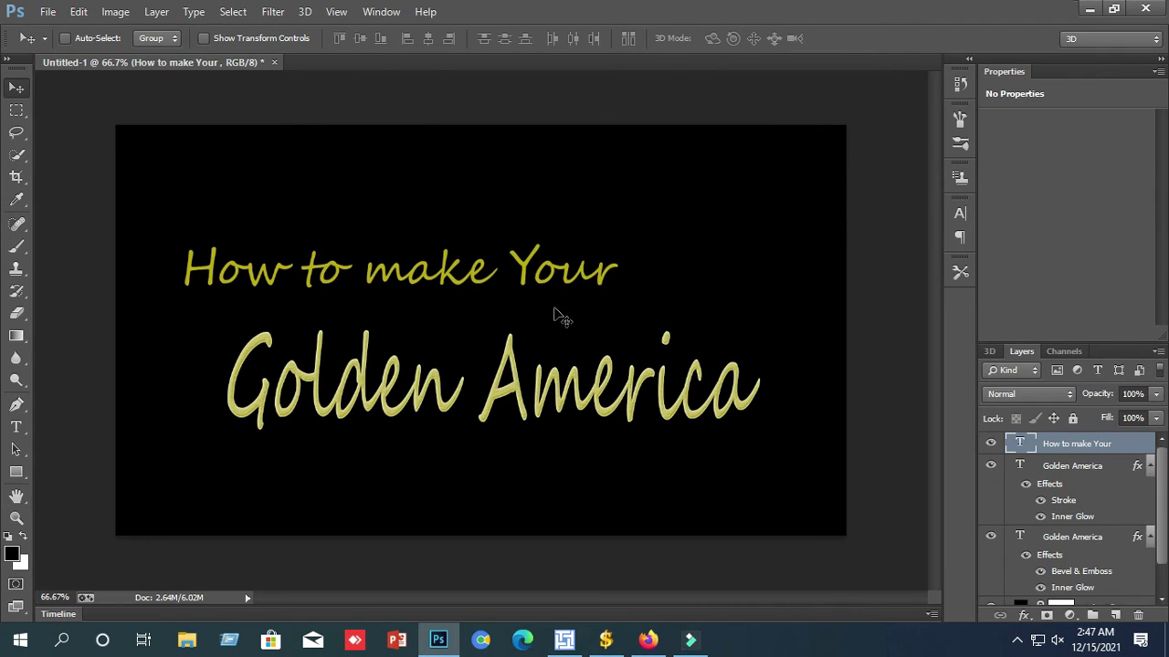
# Delete the "How to make Your" layer and offset the top yellow "Golden America" text slightly left of the embossed text.
pyautogui.moveTo(1064, 446); pyautogui.dragTo(1138, 614)
pyautogui.moveTo(508, 403)
pyautogui.mouseDown()
pyautogui.moveTo(509, 391)
pyautogui.moveTo(508, 402)
pyautogui.mouseUp()
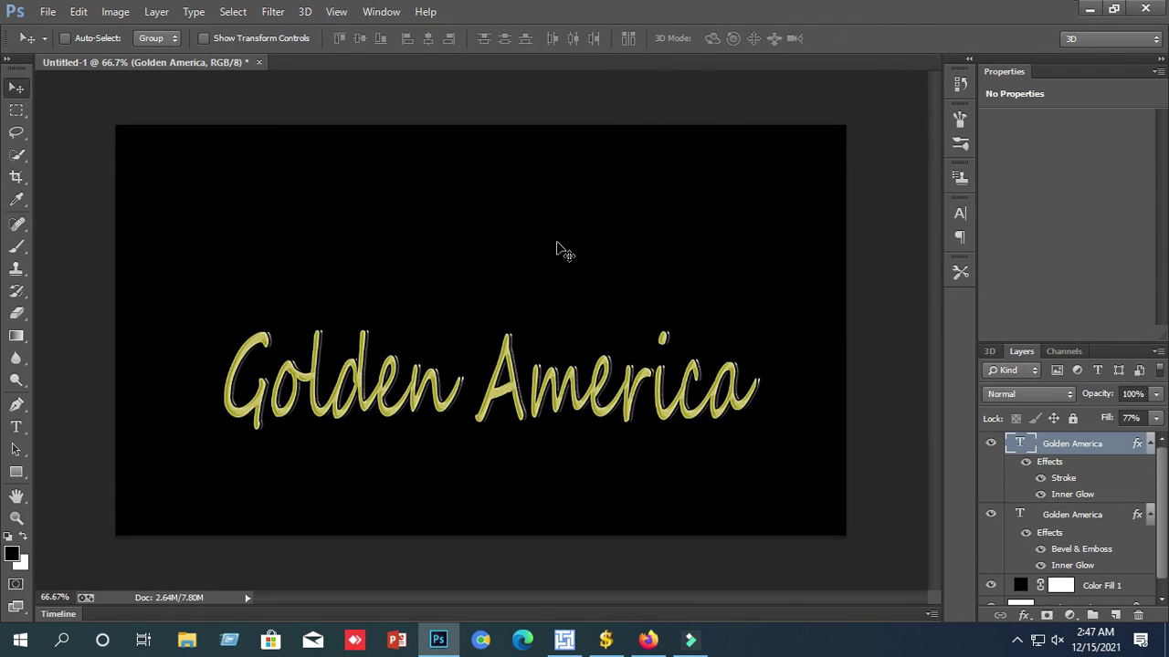
pyautogui.click(1109, 44)
pyautogui.click(1108, 98)
# Save the design as a second JPEG named "amrica mn" in the same folder, at High quality 8.
pyautogui.click(61, 11)
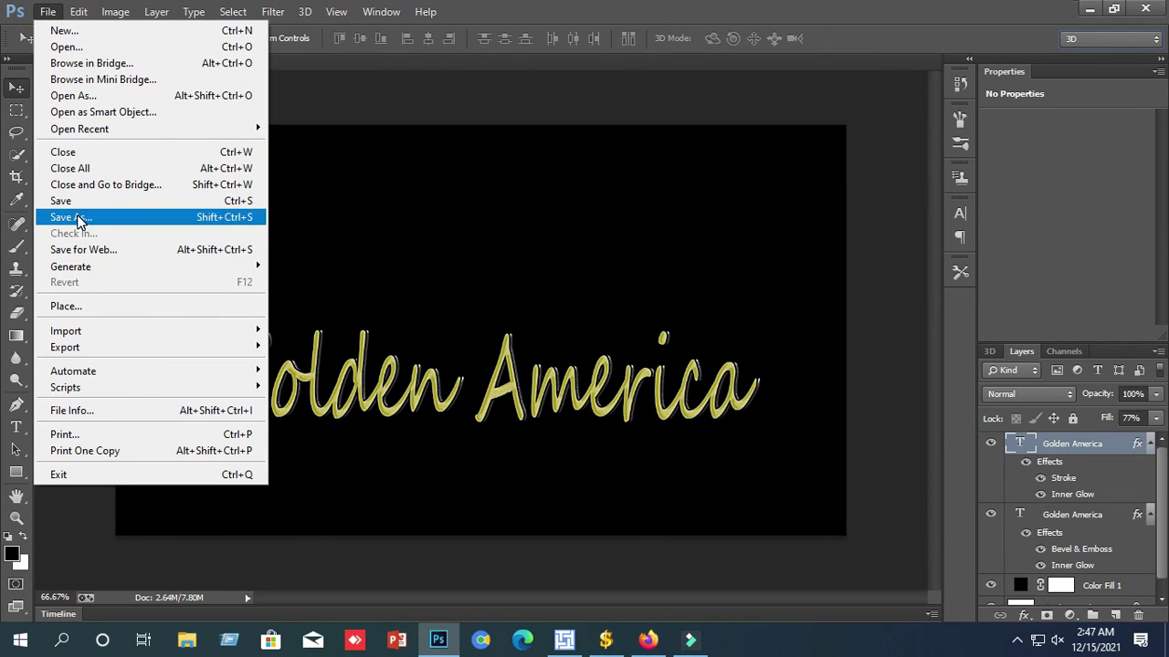
pyautogui.click(250, 214)
pyautogui.click(223, 443)
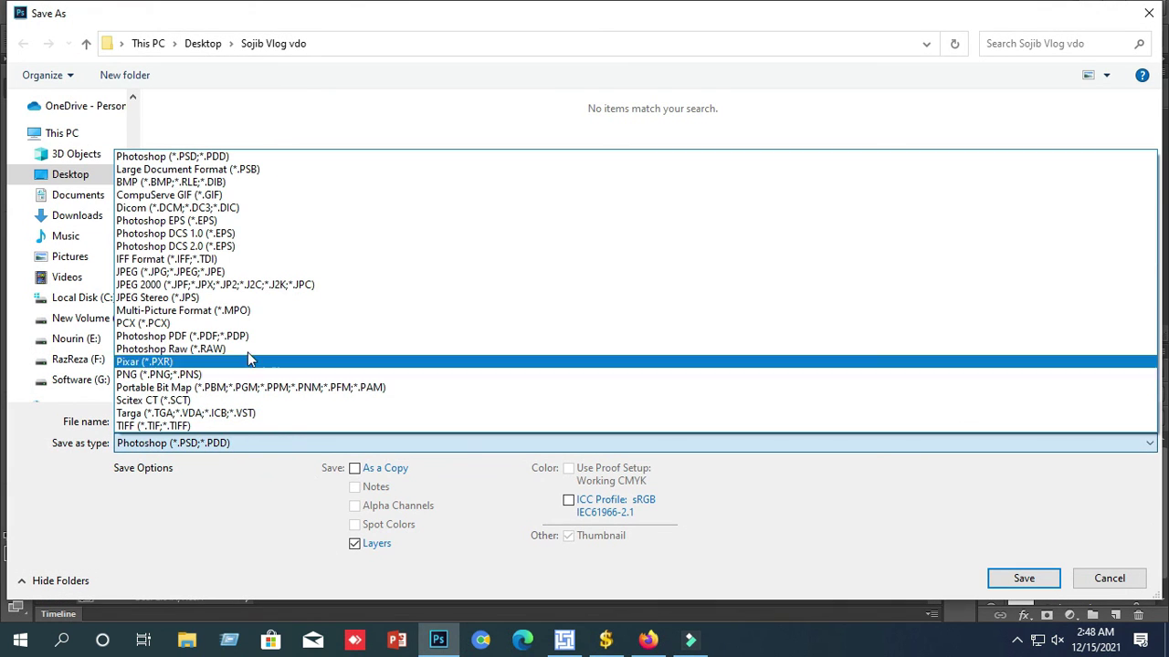
pyautogui.click(210, 271)
pyautogui.click(375, 421)
pyautogui.write('am')
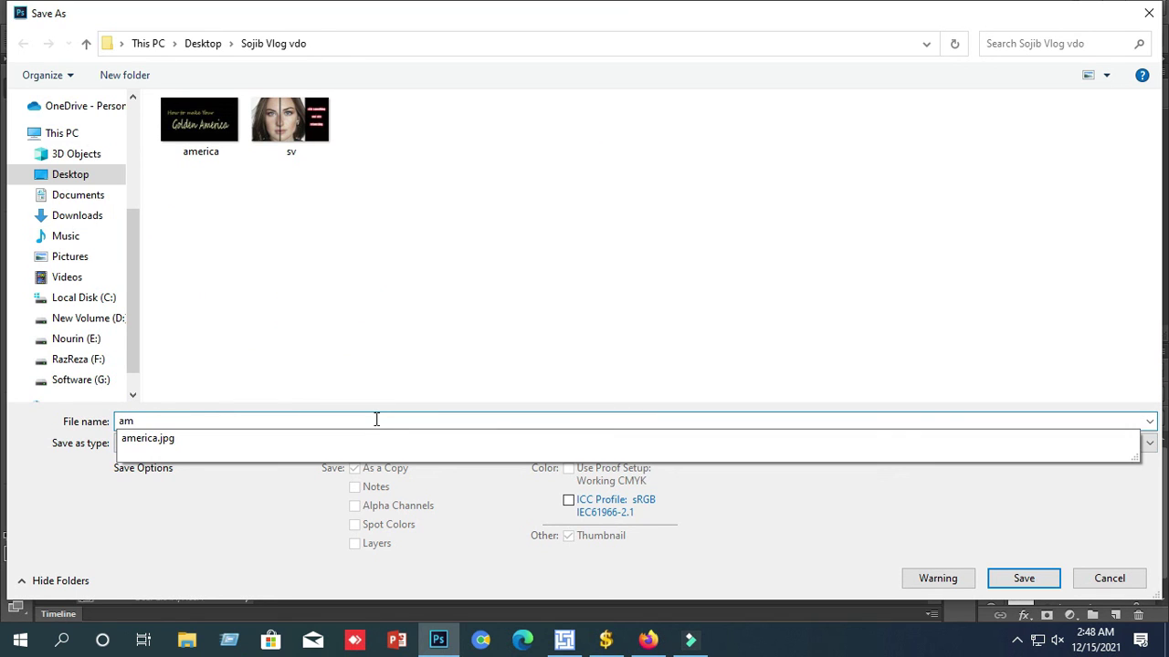
pyautogui.write('rica')
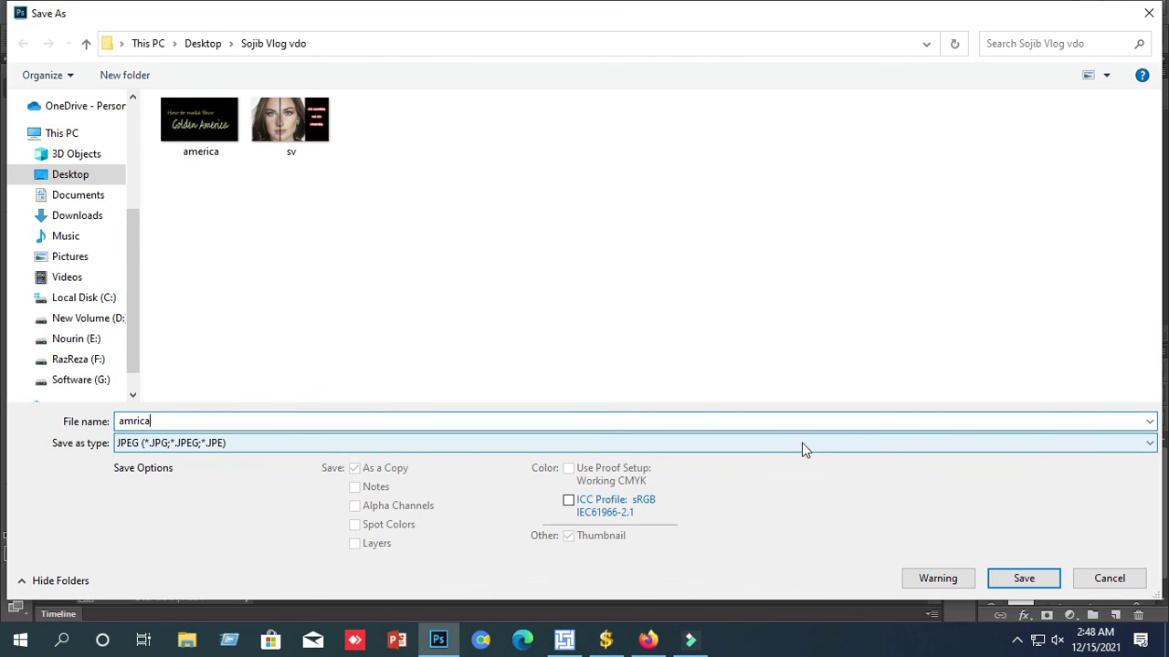
pyautogui.write(' mn')
pyautogui.click(1023, 578)
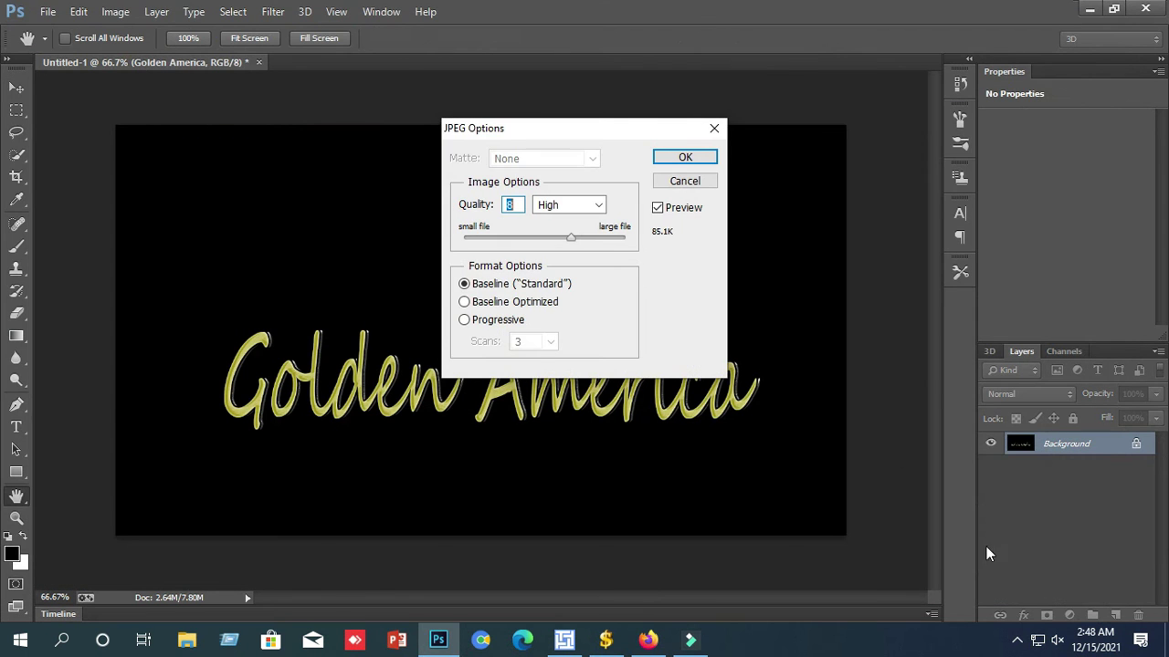
pyautogui.click(685, 158)
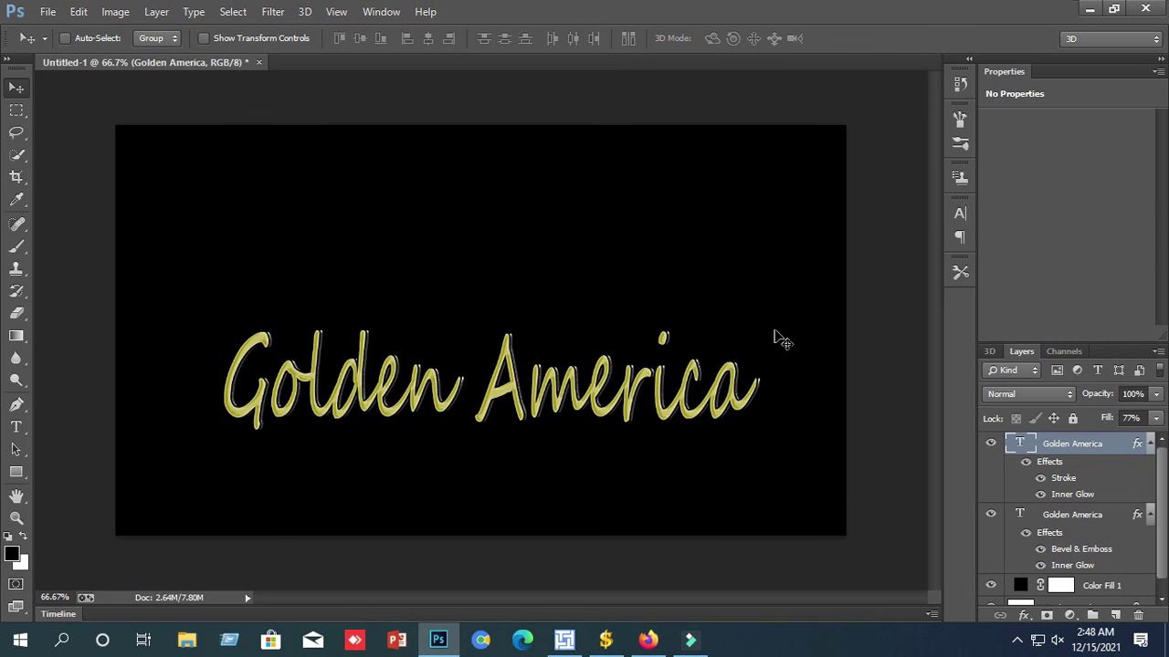
pyautogui.hotkey('alt', 'F9')
pyautogui.click(1017, 640)
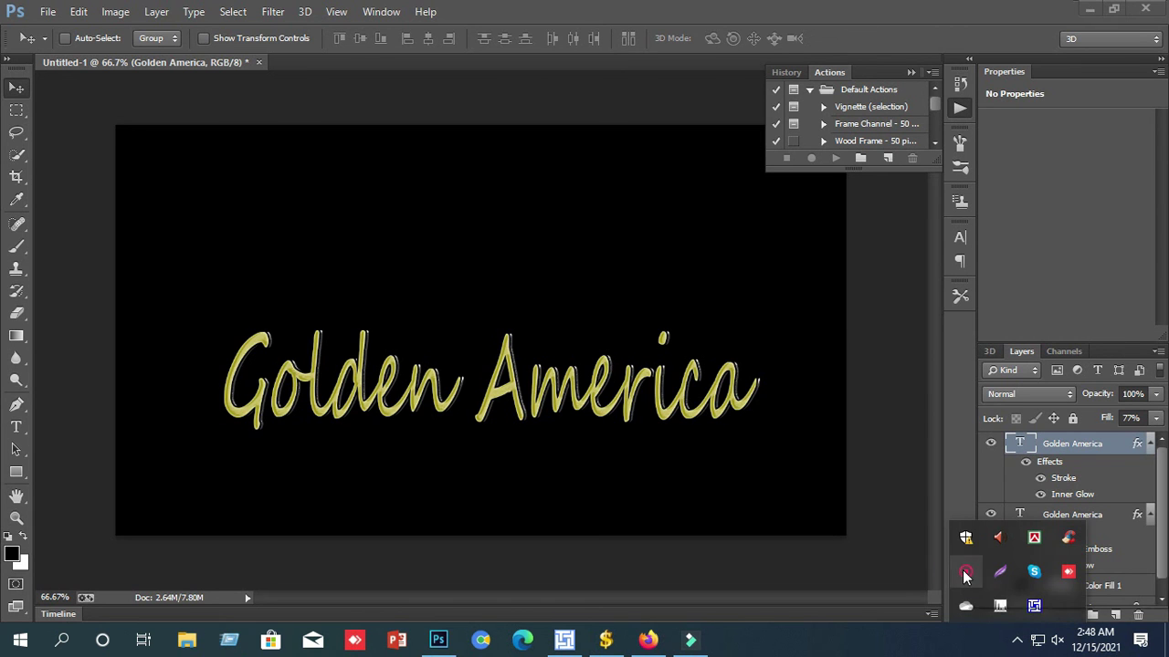
pyautogui.click(965, 575)
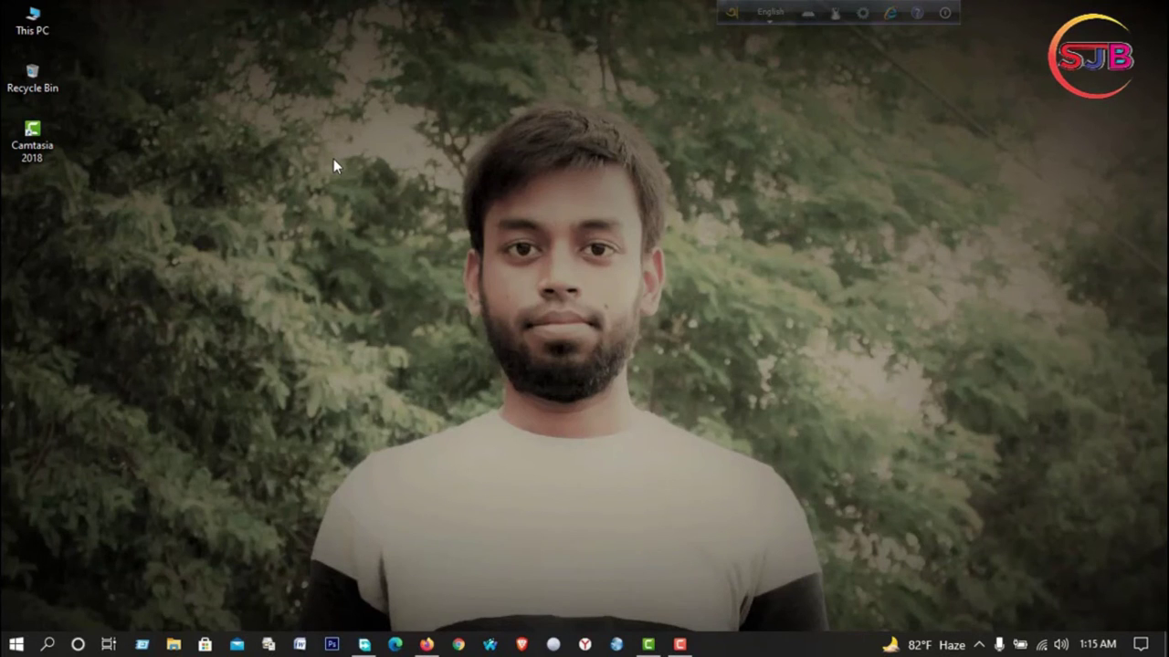